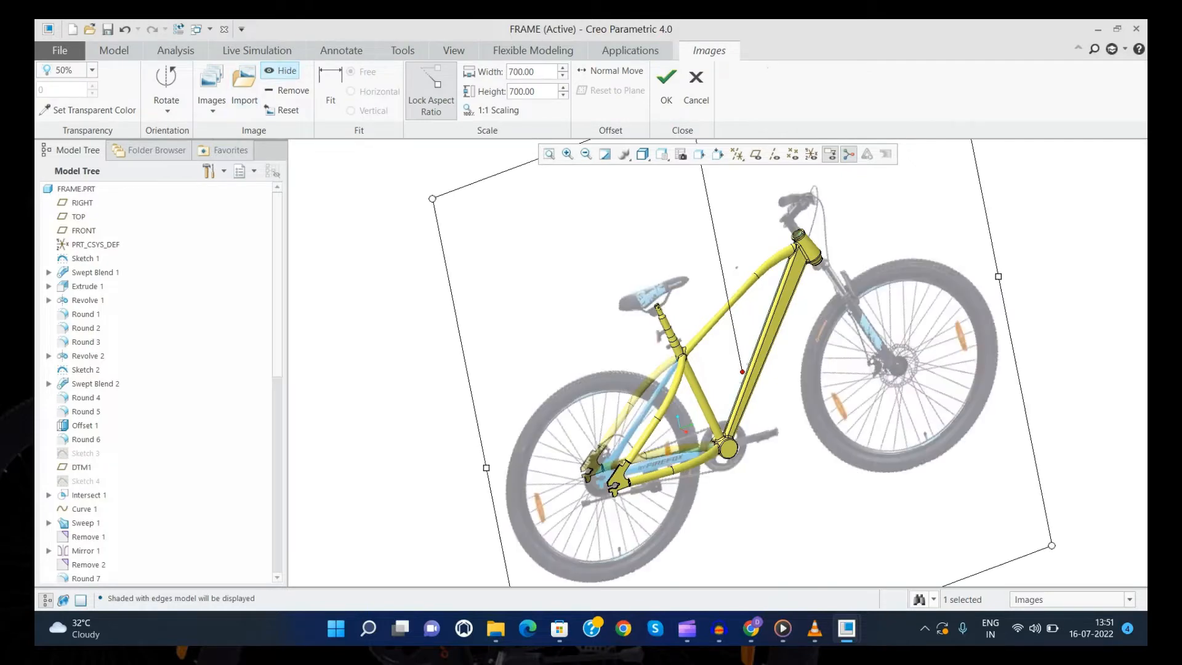
# Step: Accept the reference image settings and examine the finished frame model against the bicycle image
pyautogui.click(666, 87)
pyautogui.scroll(4, 726, 348)
pyautogui.moveTo(727, 348); pyautogui.dragTo(690, 378, button='middle')
pyautogui.scroll(-4, 727, 370)
pyautogui.scroll(-2, 757, 400)
pyautogui.scroll(4, 690, 333)
pyautogui.moveTo(690, 332); pyautogui.dragTo(661, 332, button='middle')
pyautogui.scroll(-3, 708, 289)
pyautogui.scroll(1, 708, 289)
pyautogui.moveTo(708, 290); pyautogui.dragTo(748, 301, button='middle')
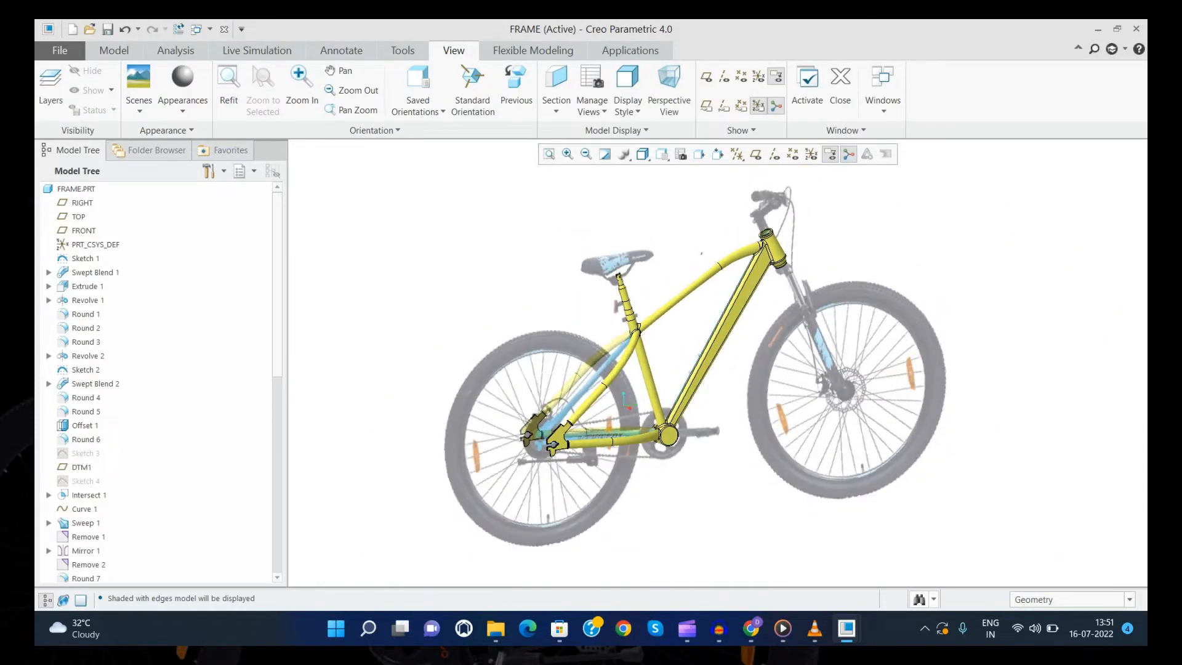
# Step: Roll the model back with insert mode to directly after Sketch 1
pyautogui.click(86, 258)
pyautogui.rightClick(86, 259)
pyautogui.click(117, 308)
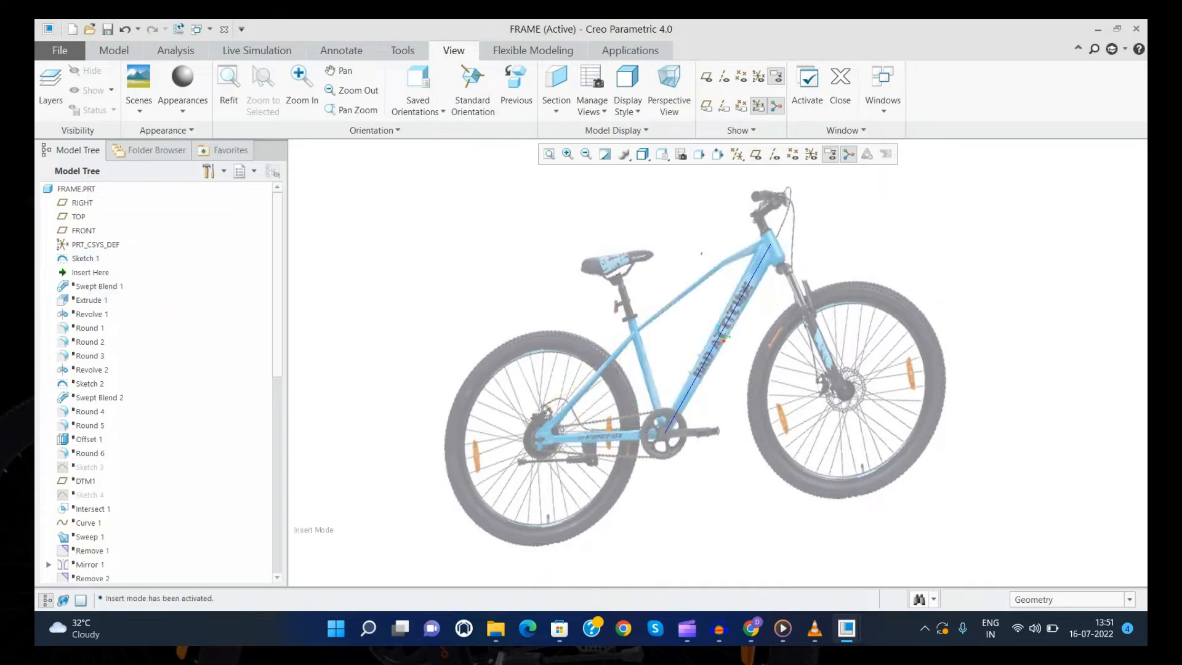
pyautogui.moveTo(739, 351); pyautogui.dragTo(696, 329, button='middle')
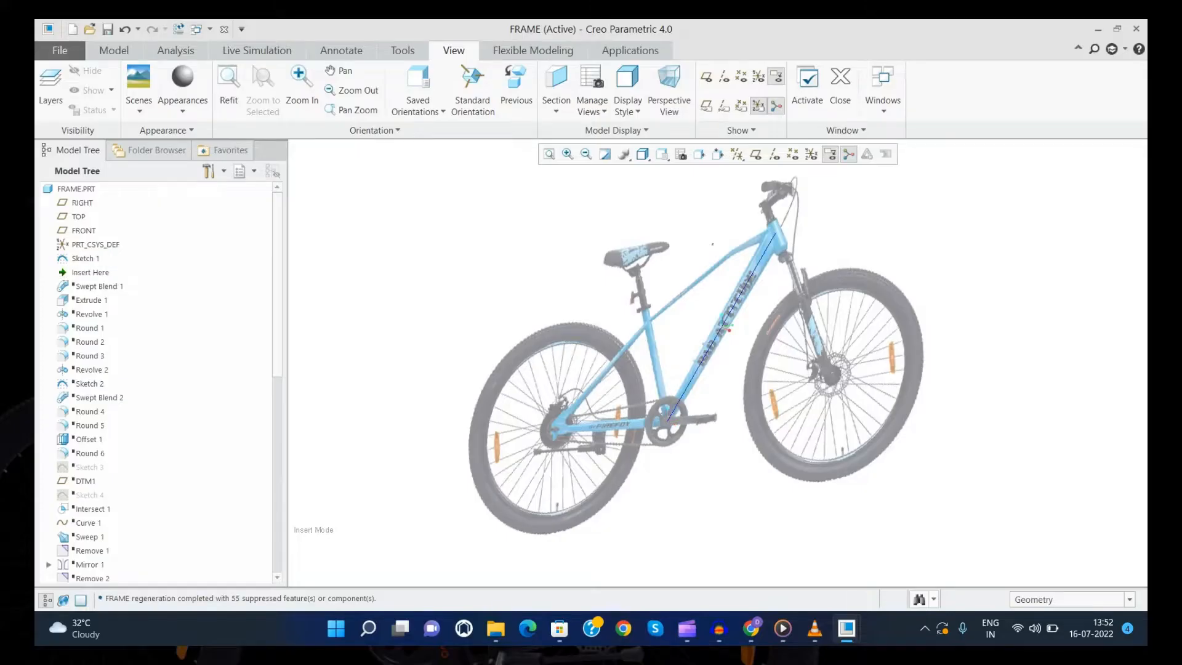
# Step: Open Sketch 1 to review the down tube centreline's length and angle dimensions, and close the sketch
pyautogui.click(85, 258)
pyautogui.moveTo(726, 345); pyautogui.dragTo(686, 327, button='middle')
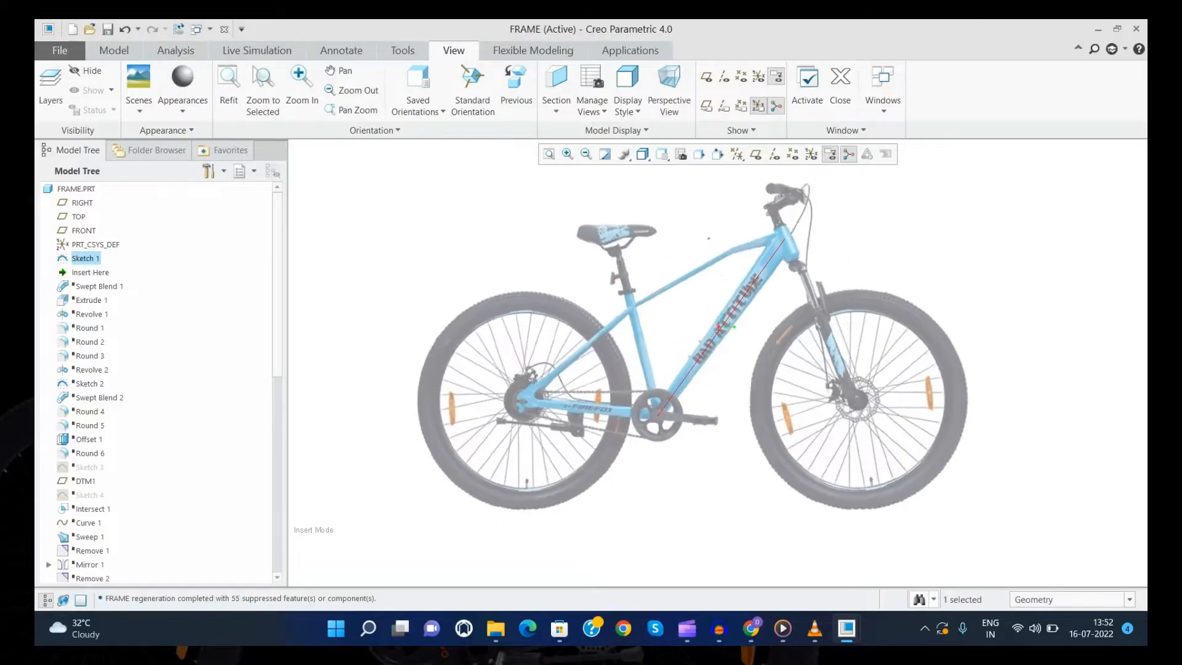
pyautogui.click(125, 181)
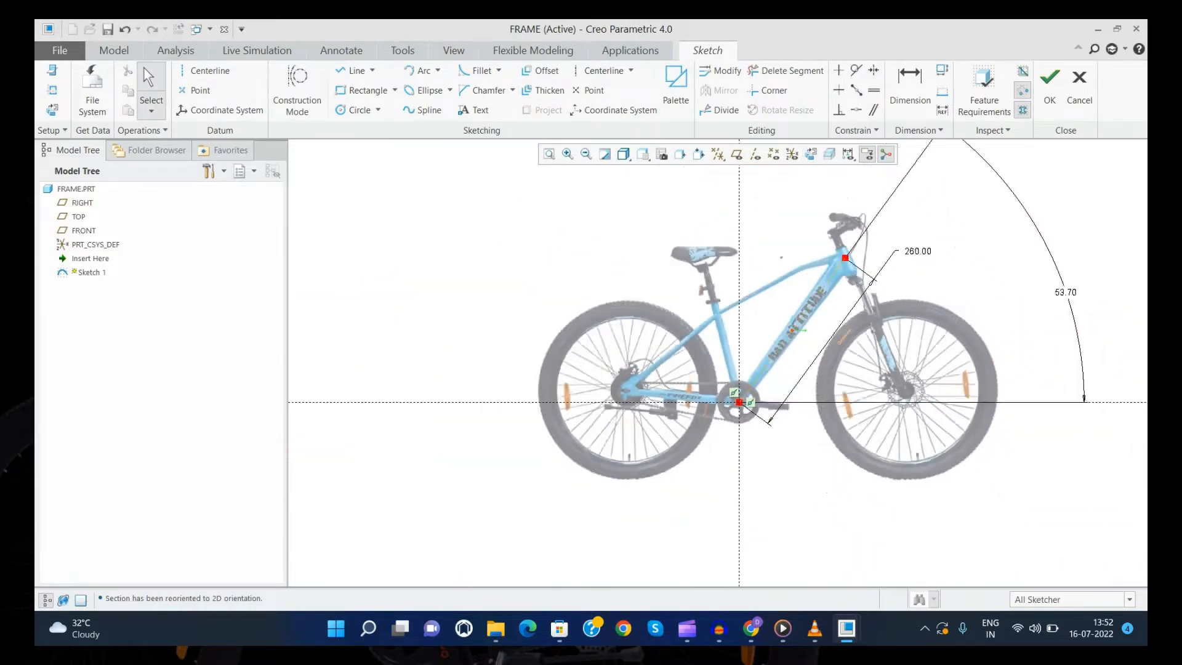
pyautogui.click(1050, 87)
pyautogui.click(930, 257)
pyautogui.moveTo(911, 252); pyautogui.dragTo(979, 271, button='middle')
pyautogui.click(821, 274)
# Step: Roll the model forward to include Swept Blend 1
pyautogui.moveTo(90, 272); pyautogui.dragTo(92, 292)
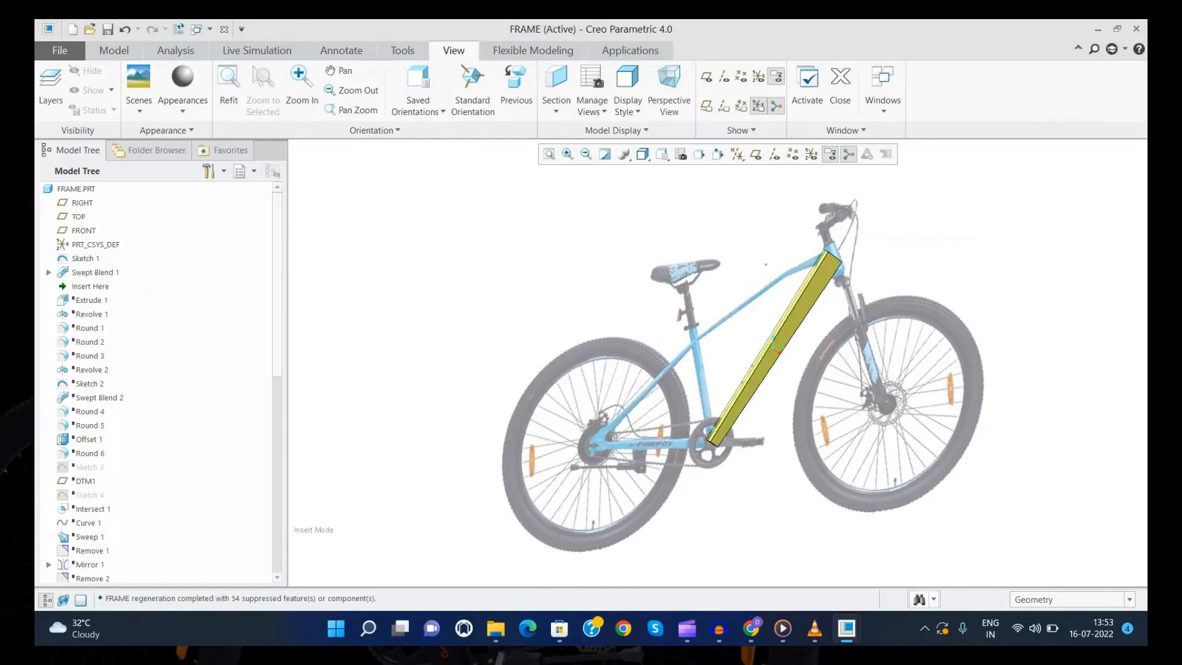
pyautogui.scroll(3, 700, 308)
pyautogui.scroll(-3, 727, 345)
# Step: Open the definition of Swept Blend 1 and review its references, sections, tangency, options and properties
pyautogui.click(93, 272)
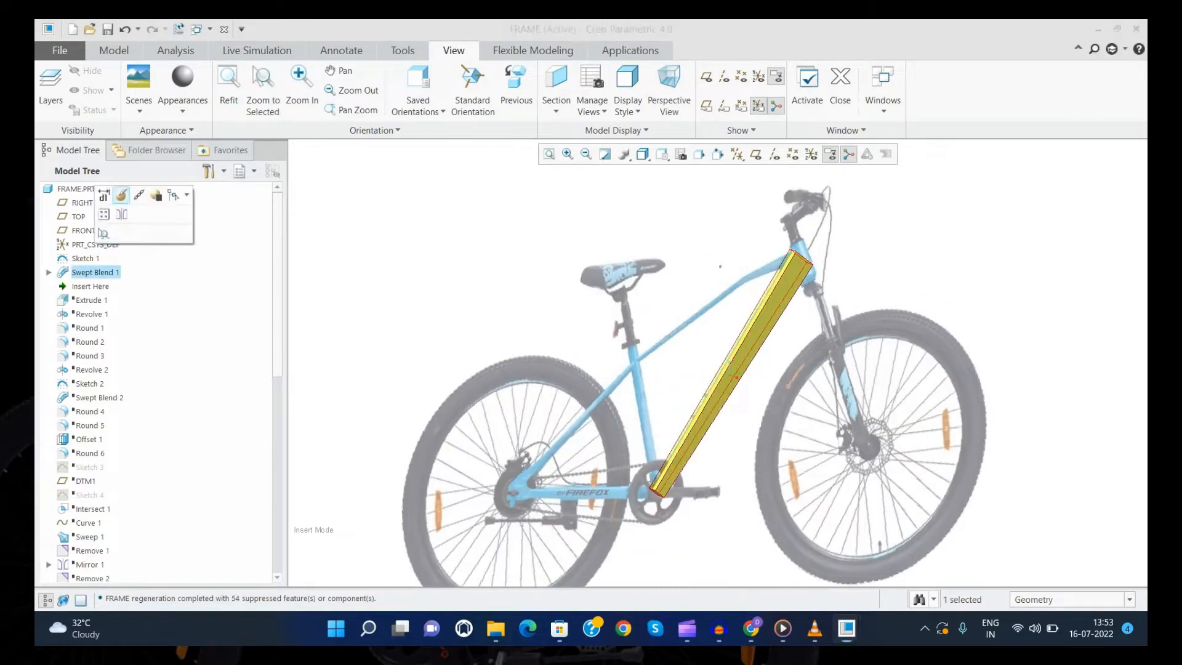
pyautogui.click(120, 195)
pyautogui.click(117, 130)
pyautogui.click(186, 130)
pyautogui.click(254, 131)
pyautogui.click(321, 131)
pyautogui.click(117, 130)
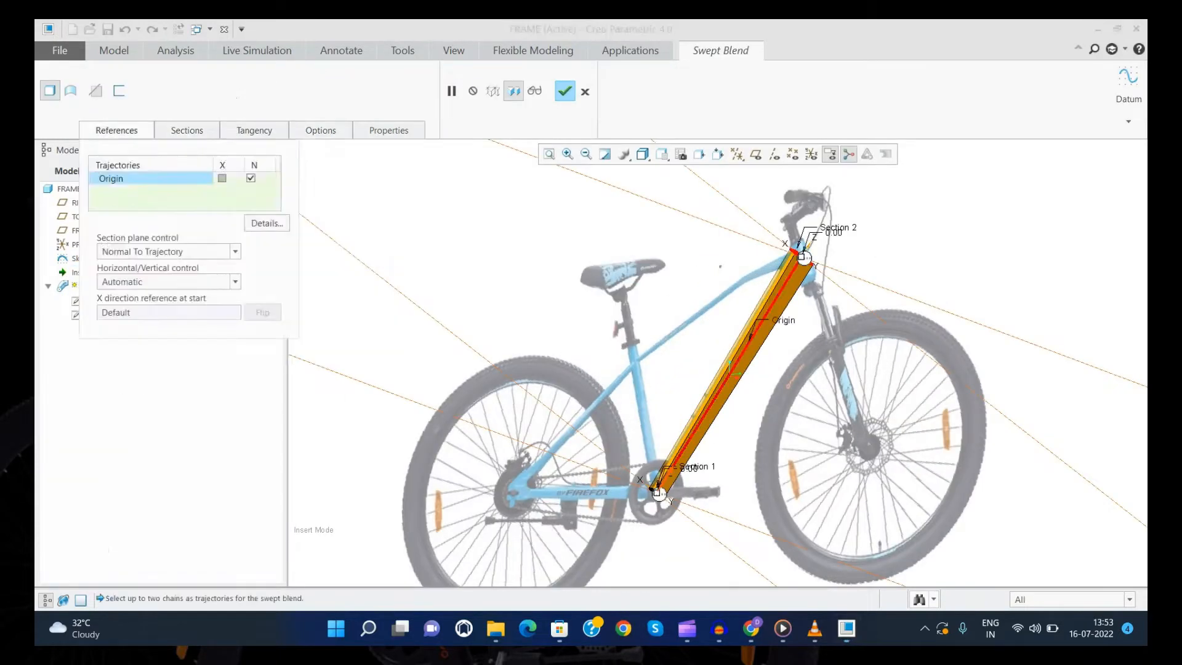
pyautogui.click(186, 130)
pyautogui.click(254, 131)
pyautogui.click(320, 131)
pyautogui.click(388, 130)
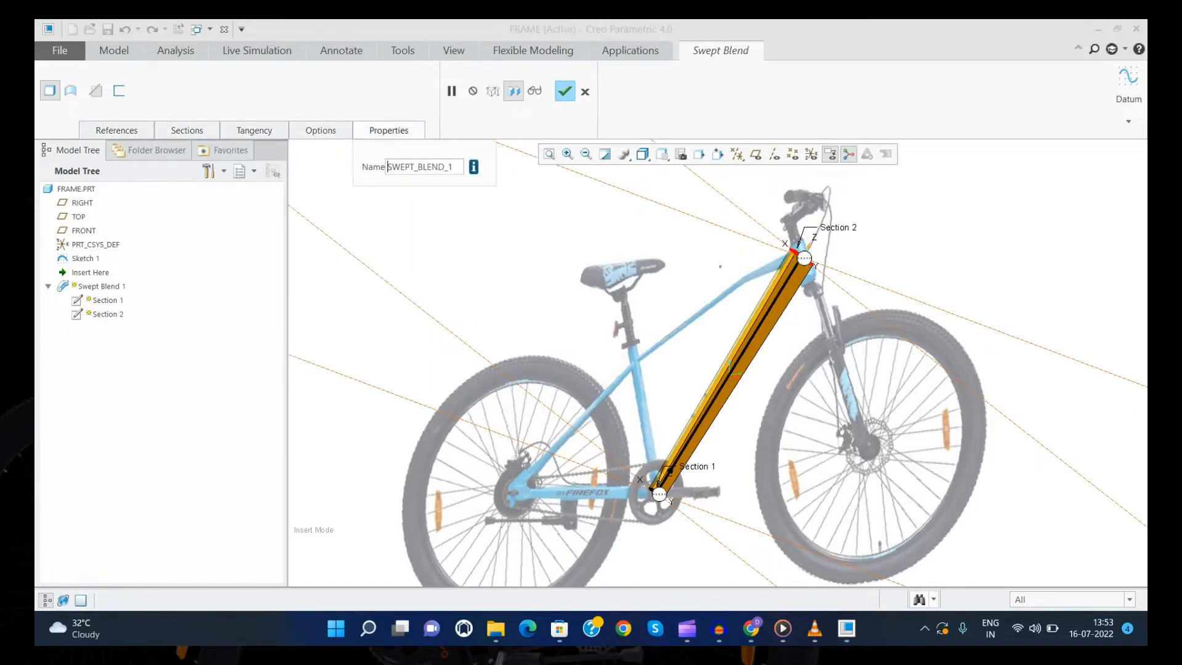
# Step: Examine the sketches of Section 1 and Section 2 in the swept blend, and close its definition
pyautogui.click(187, 130)
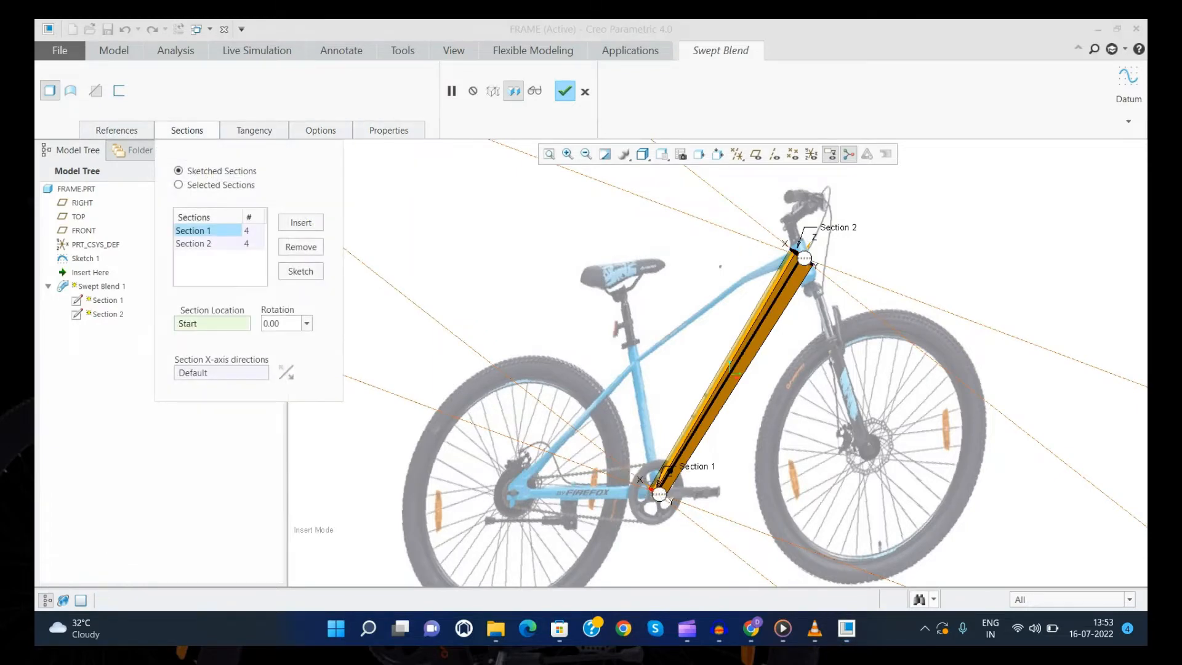
pyautogui.click(300, 271)
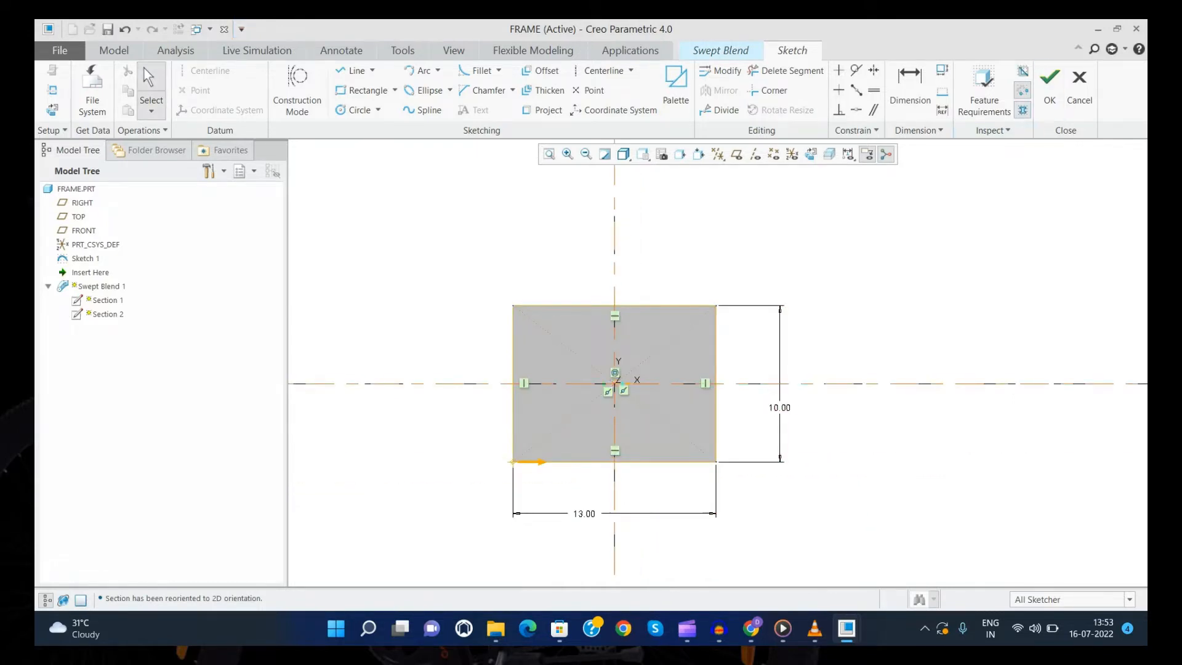
pyautogui.click(1049, 80)
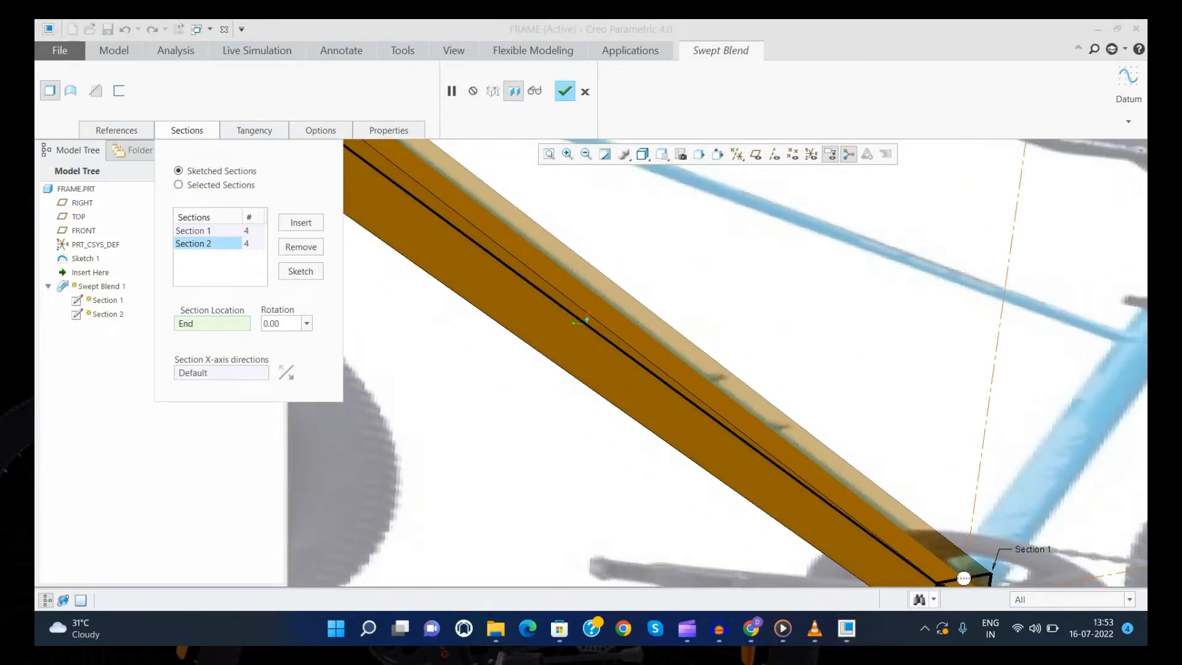
pyautogui.click(300, 271)
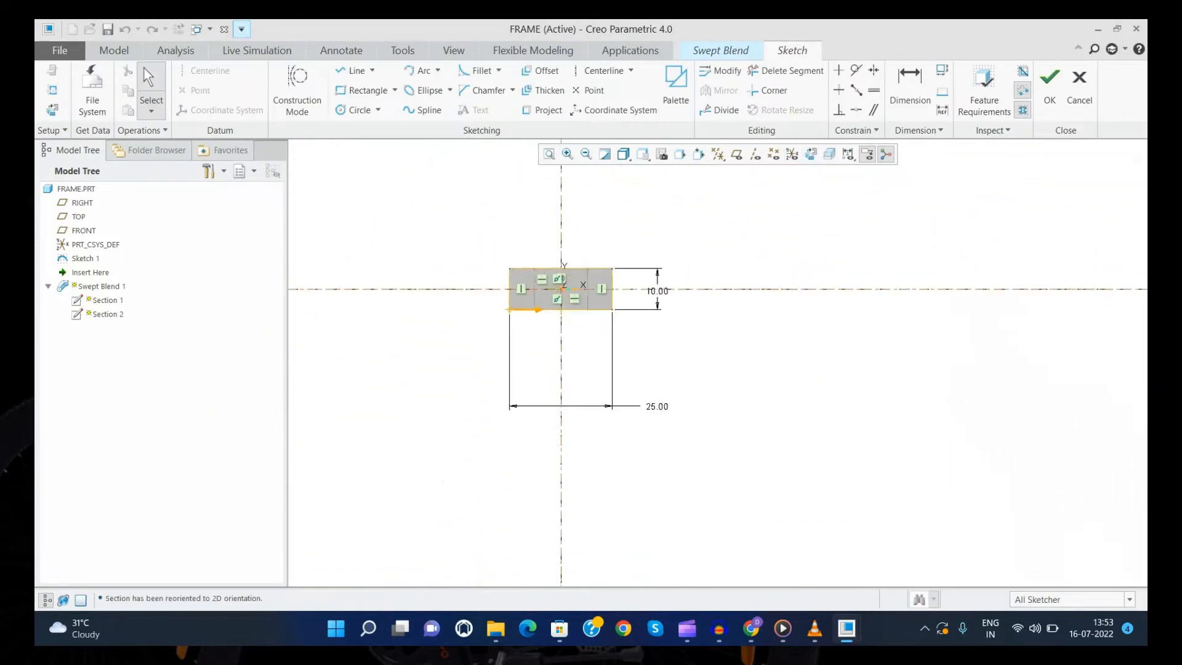
pyautogui.scroll(-2, 687, 272)
pyautogui.moveTo(615, 301); pyautogui.dragTo(622, 239)
pyautogui.click(1050, 80)
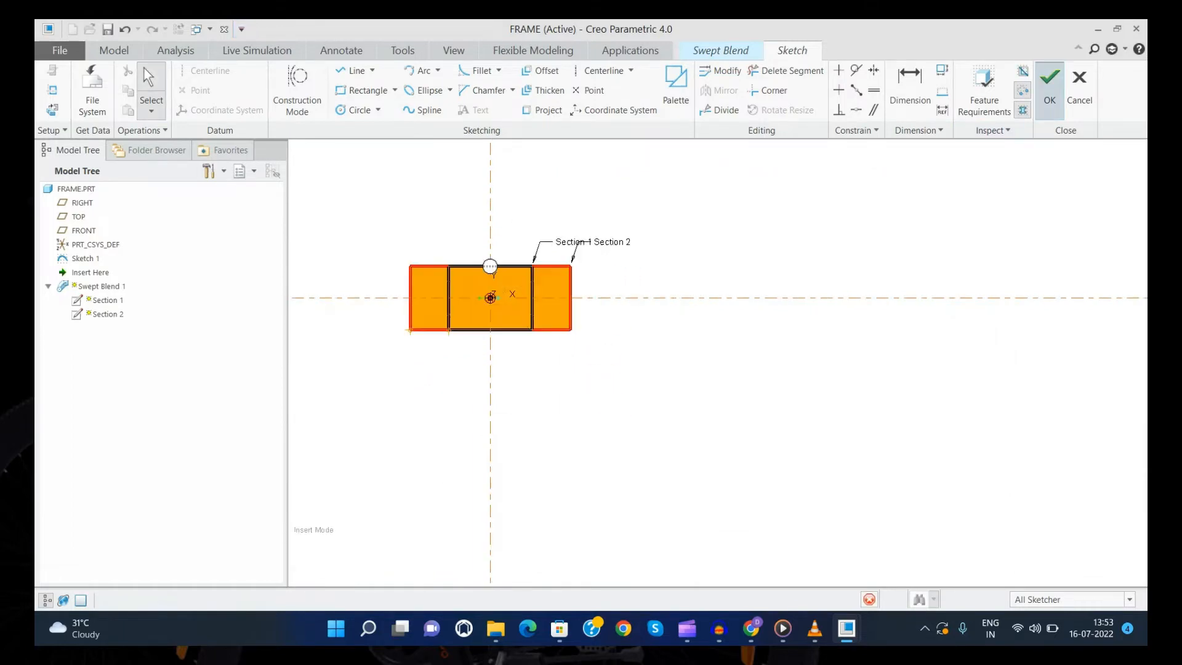
pyautogui.scroll(5, 615, 300)
pyautogui.moveTo(616, 300); pyautogui.dragTo(739, 259, button='middle')
pyautogui.click(565, 91)
pyautogui.moveTo(616, 277); pyautogui.dragTo(653, 296, button='middle')
pyautogui.scroll(2, 622, 277)
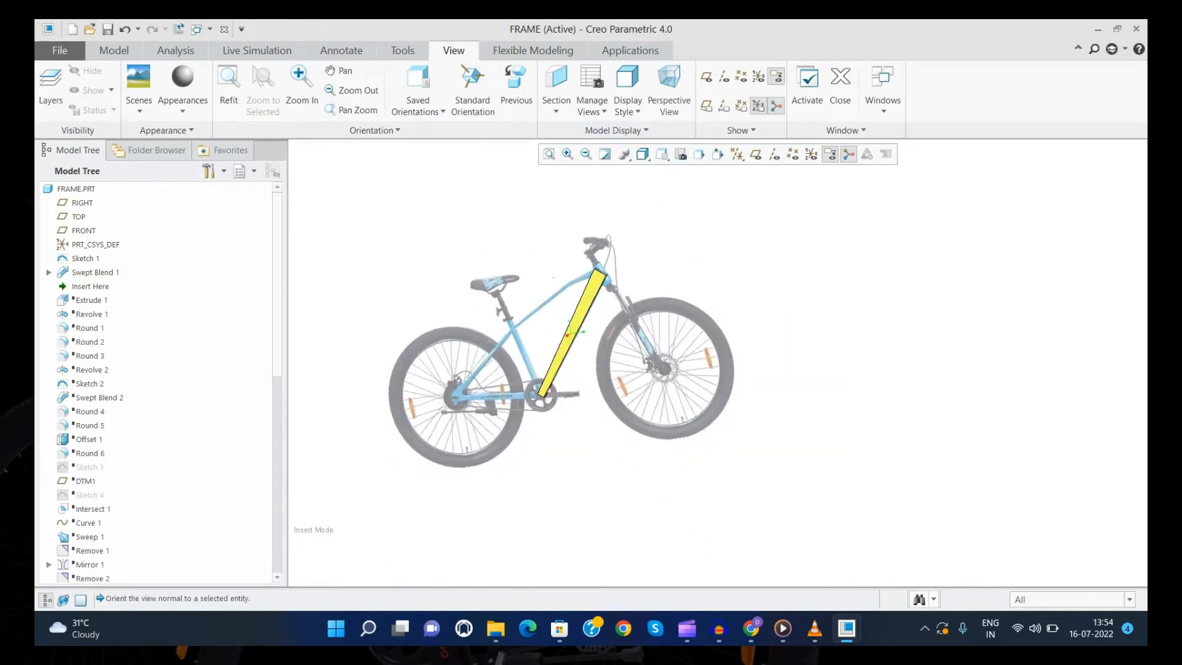
# Step: Orient the view normal to the RIGHT plane and roll the model forward to include Extrude 1
pyautogui.click(82, 203)
pyautogui.scroll(-5, 533, 394)
pyautogui.scroll(2, 621, 370)
pyautogui.scroll(-2, 621, 369)
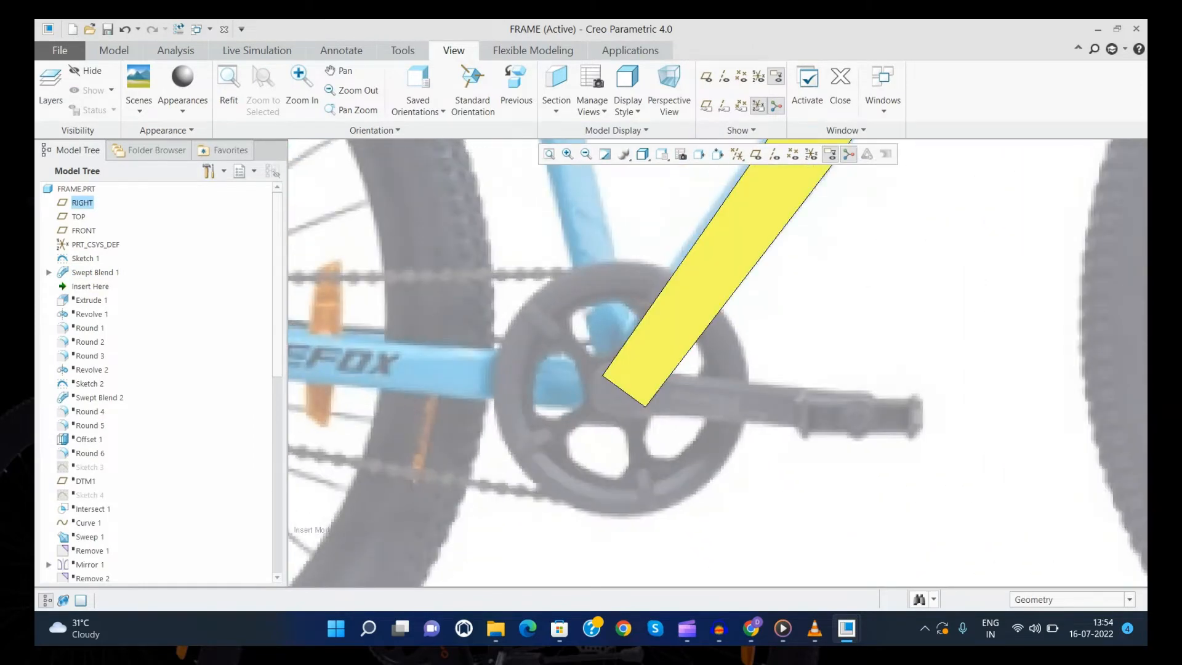
pyautogui.scroll(3, 633, 436)
pyautogui.scroll(-1, 616, 369)
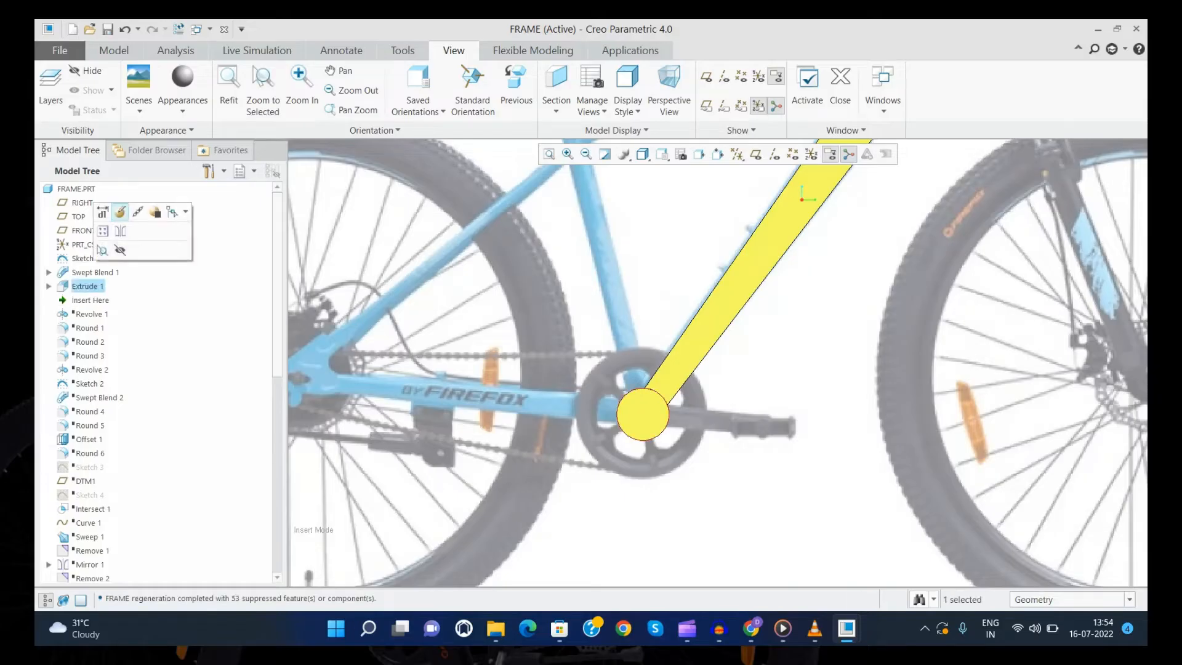
# Step: Open the definition of Extrude 1, review its circular section sketch and symmetric depth, and close the definition
pyautogui.click(120, 212)
pyautogui.scroll(3, 690, 353)
pyautogui.moveTo(677, 345); pyautogui.dragTo(727, 382, button='middle')
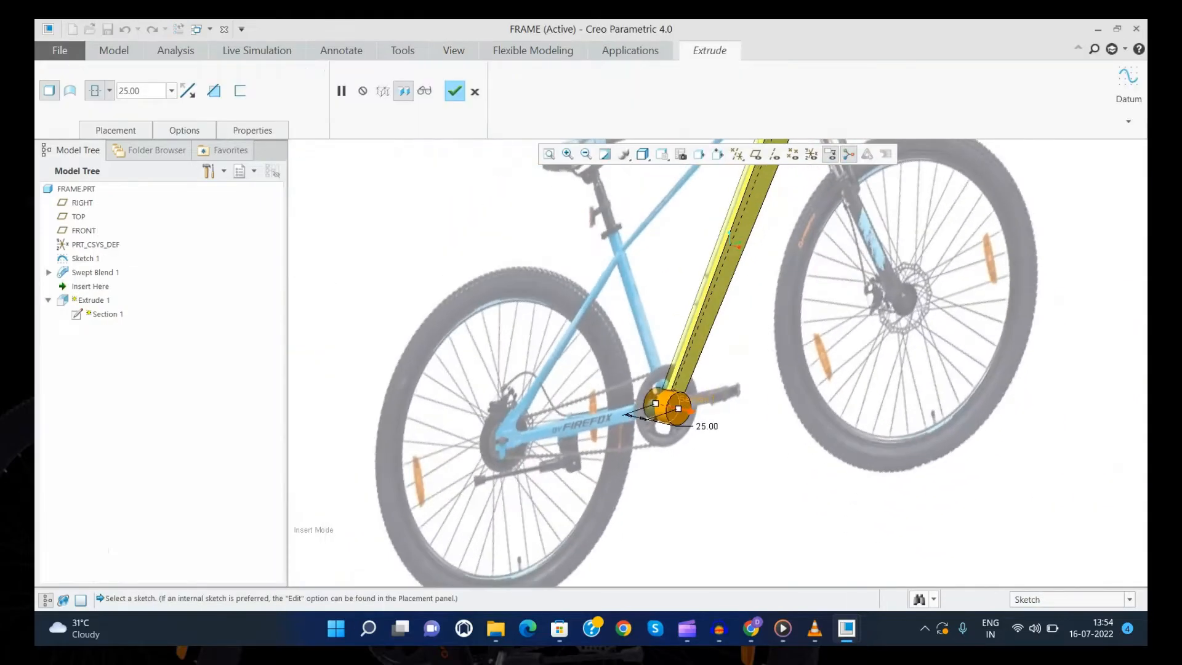
pyautogui.click(114, 130)
pyautogui.click(239, 182)
pyautogui.click(811, 153)
pyautogui.scroll(-6, 668, 403)
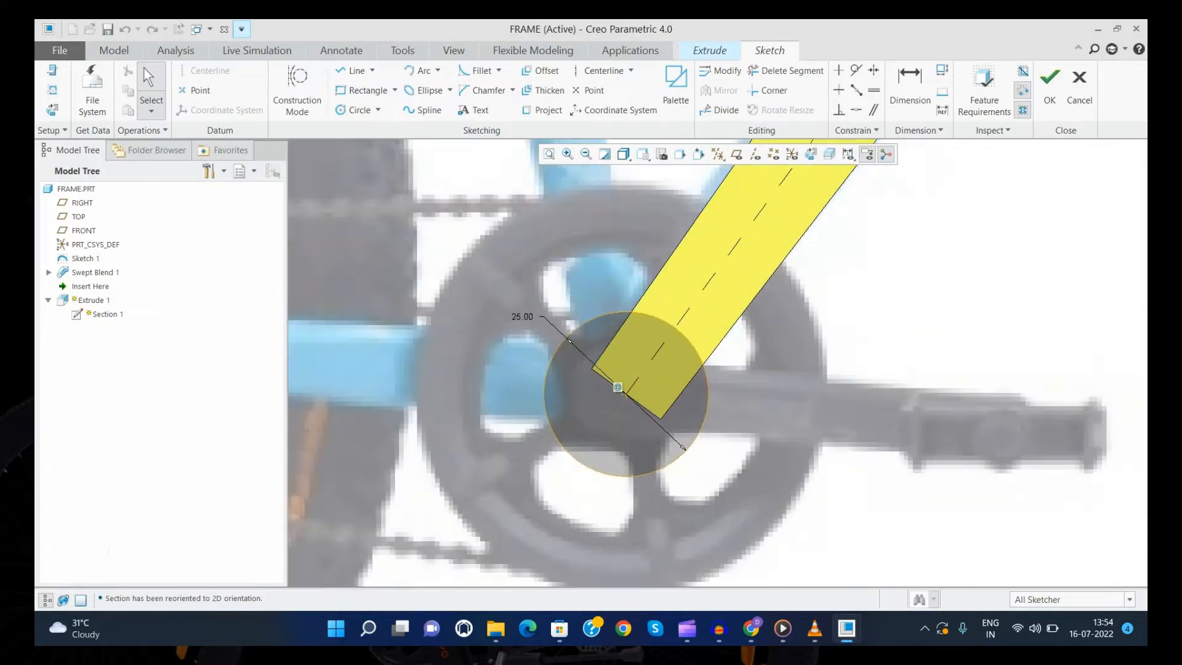
pyautogui.scroll(6, 626, 397)
pyautogui.moveTo(634, 401); pyautogui.dragTo(674, 431, button='middle')
pyautogui.click(1049, 86)
pyautogui.scroll(-3, 637, 406)
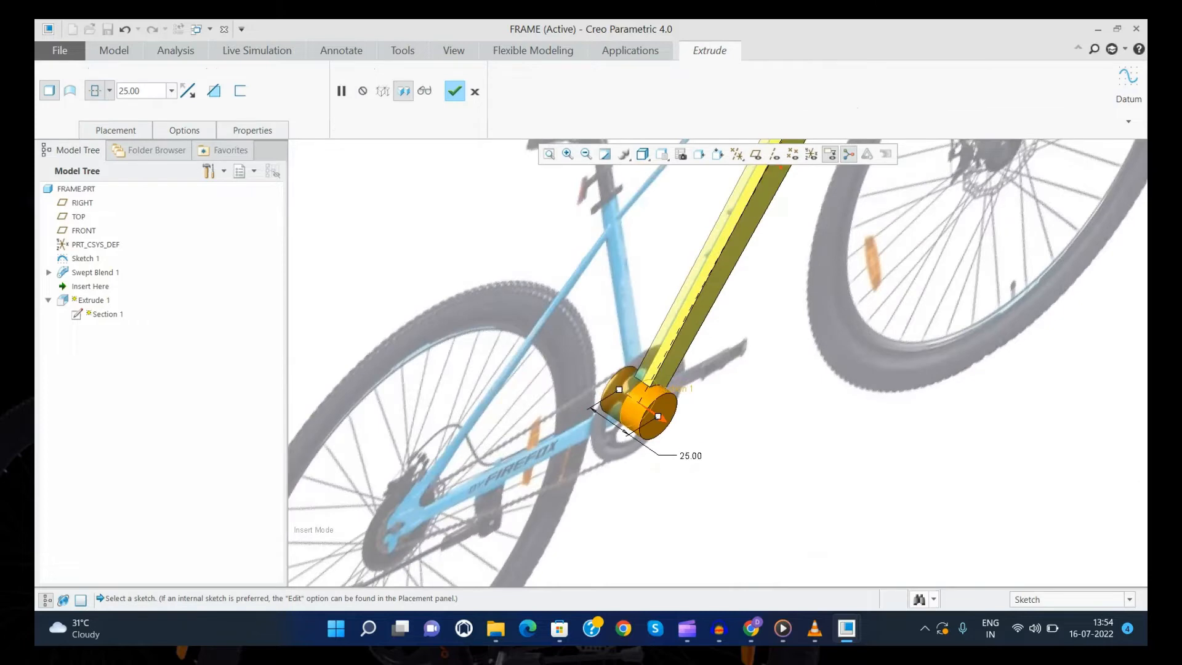
pyautogui.click(455, 91)
pyautogui.moveTo(678, 382); pyautogui.dragTo(671, 342, button='middle')
# Step: Roll the model forward to include the head tube feature Revolve 1
pyautogui.click(683, 347)
pyautogui.scroll(3, 678, 345)
pyautogui.scroll(-3, 611, 236)
pyautogui.scroll(3, 650, 300)
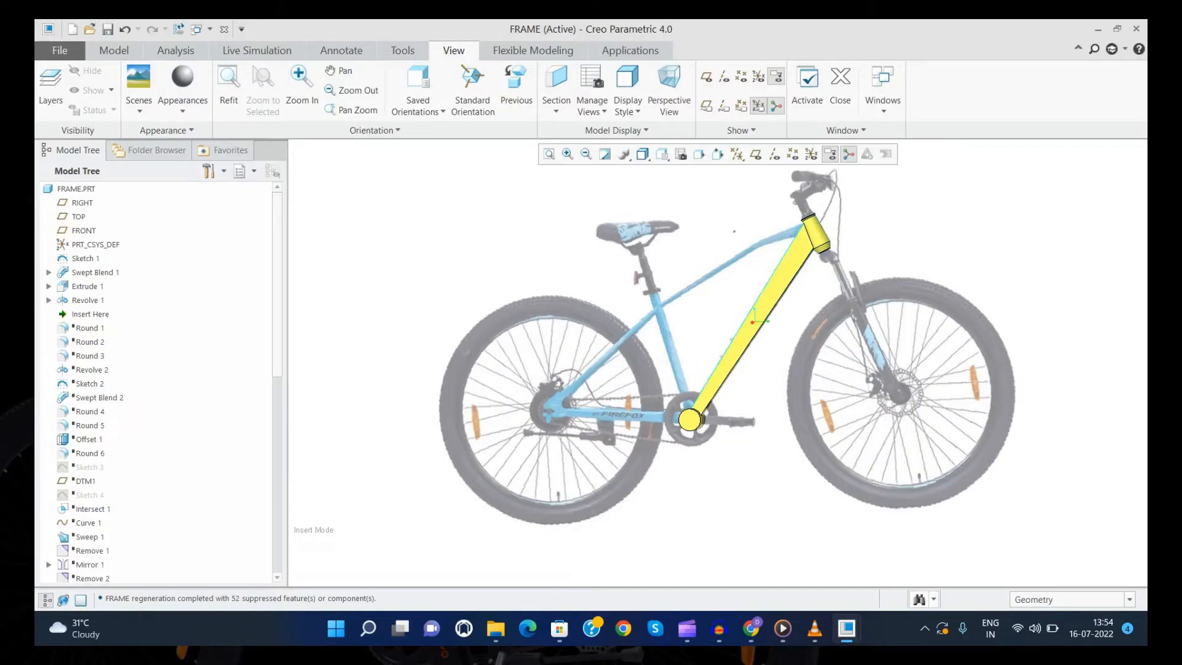
pyautogui.scroll(-2, 856, 197)
# Step: Open the section sketch of Revolve 1 and examine the head tube profile over the bicycle image
pyautogui.click(817, 239)
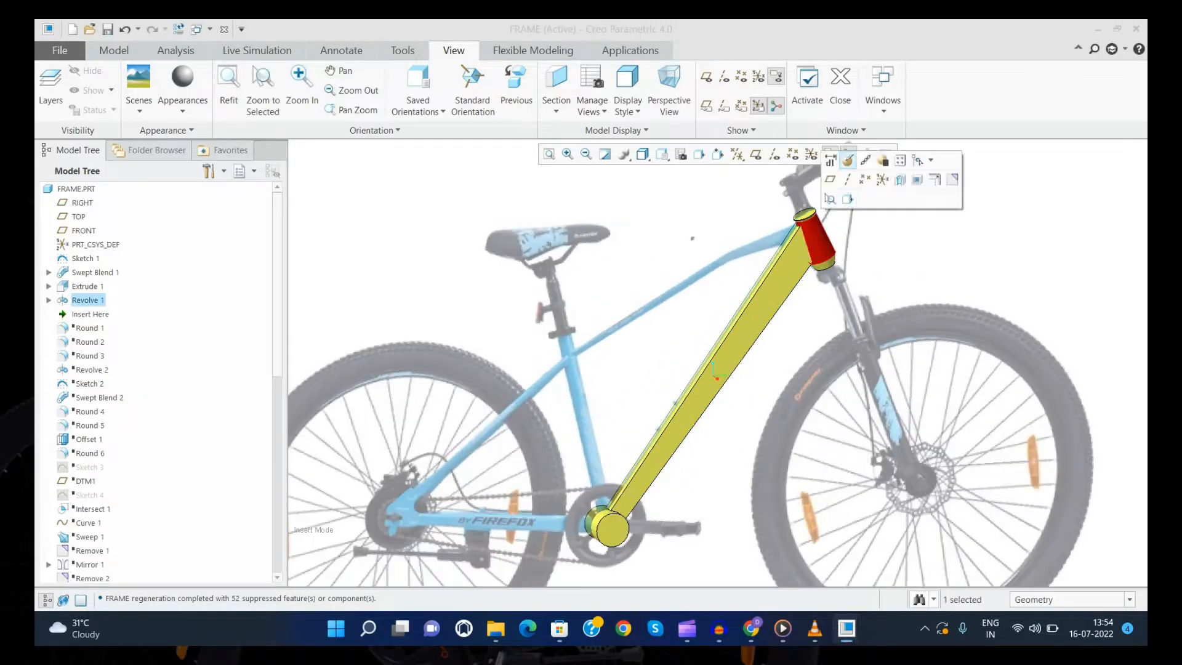
pyautogui.click(834, 161)
pyautogui.click(114, 130)
pyautogui.click(213, 168)
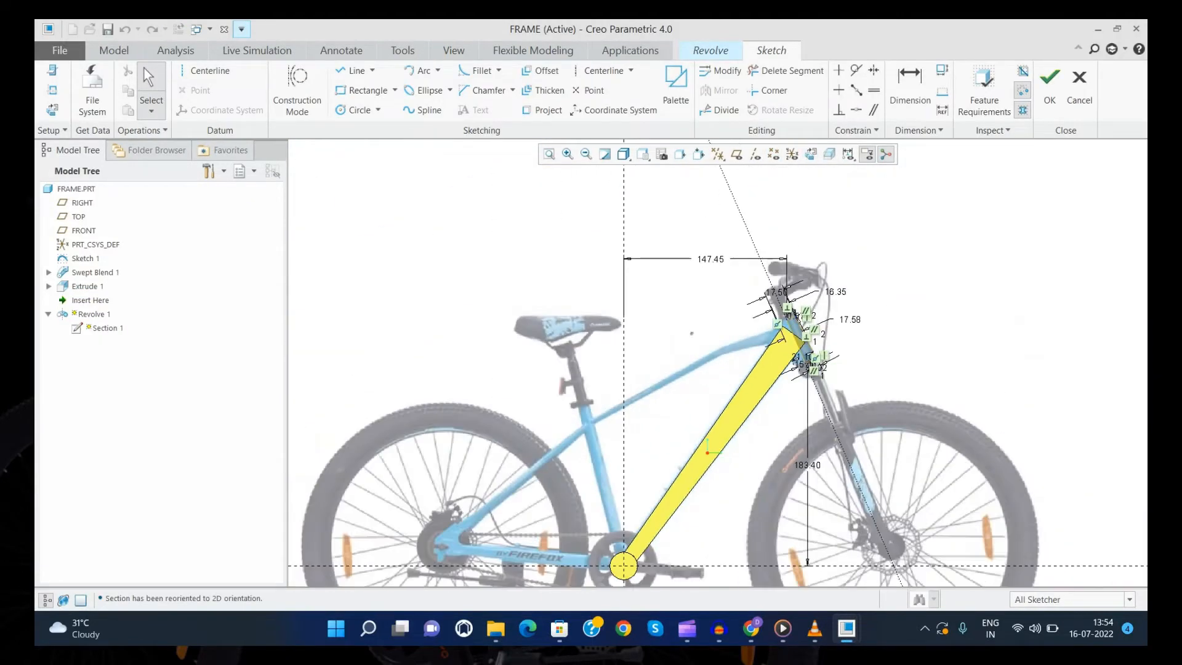
pyautogui.scroll(-9, 808, 332)
pyautogui.scroll(4, 795, 382)
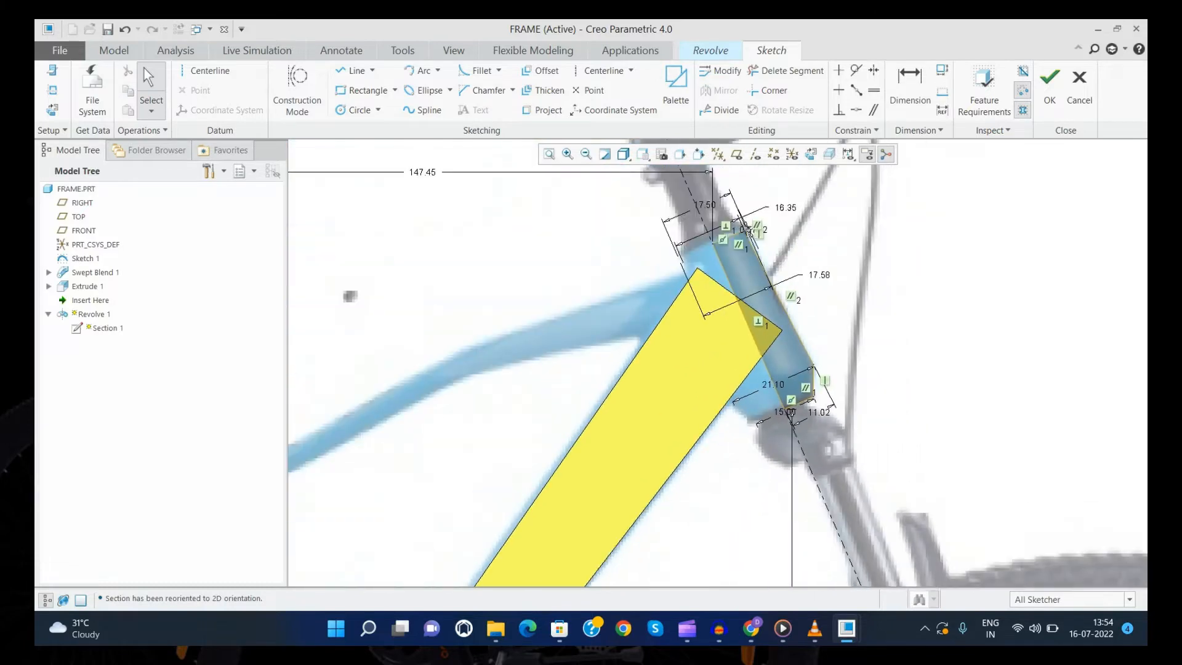
pyautogui.scroll(-3, 757, 246)
pyautogui.scroll(2, 745, 308)
pyautogui.scroll(-2, 741, 265)
# Step: Turn off all sketch display items, including dimensions, constraints and vertices
pyautogui.click(847, 154)
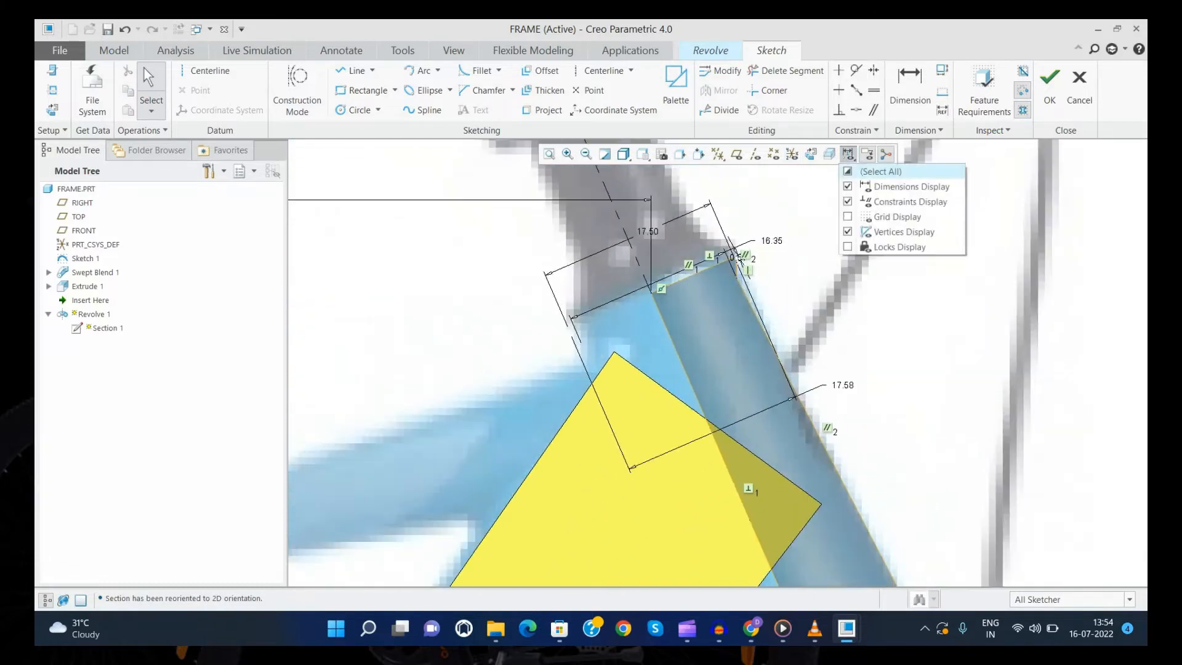
pyautogui.click(879, 172)
pyautogui.click(879, 171)
pyautogui.click(673, 250)
pyautogui.scroll(3, 673, 250)
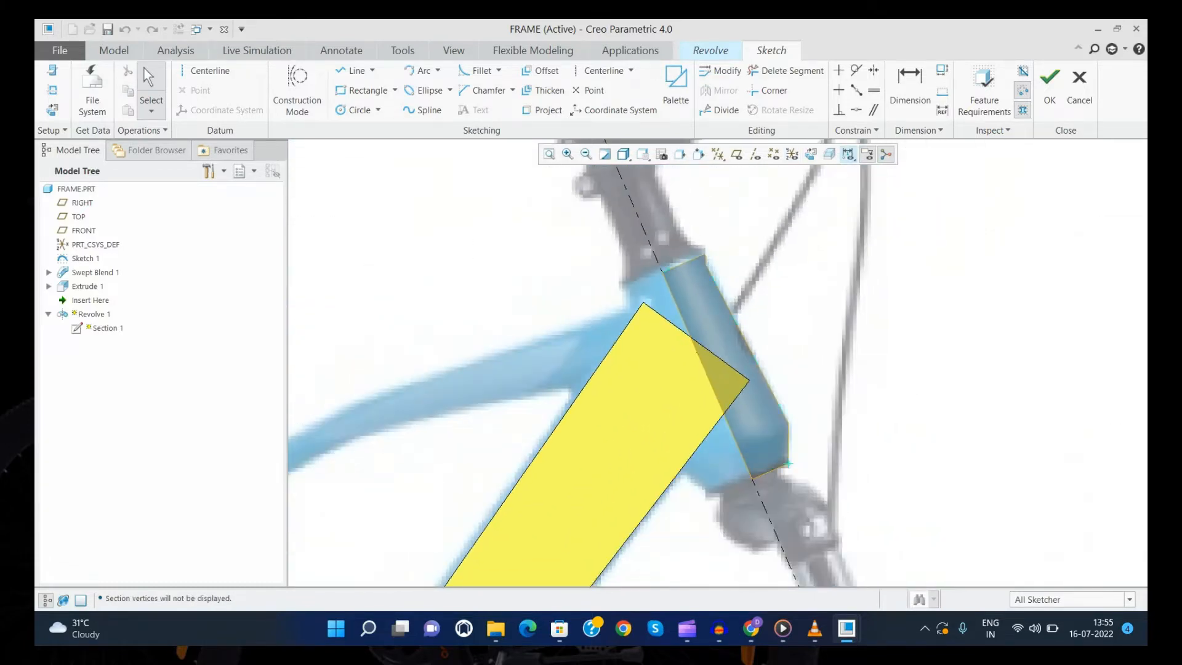
# Step: Turn the dimensions display back on and examine the dimensions of the head tube profile
pyautogui.scroll(5, 687, 326)
pyautogui.click(848, 154)
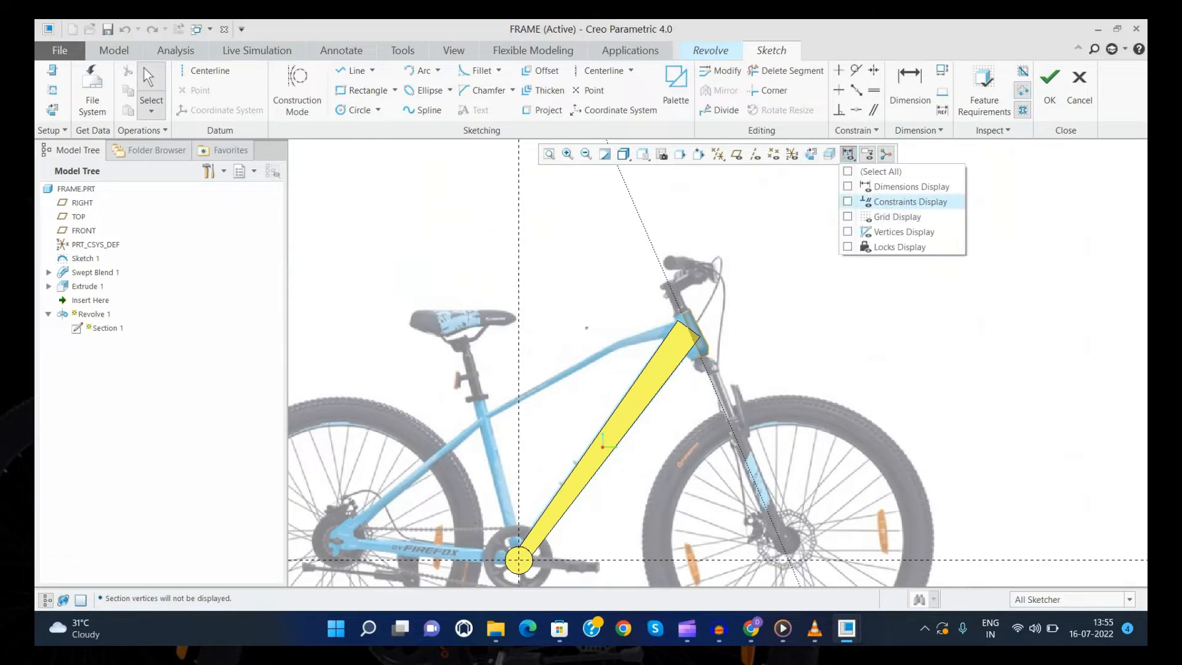
pyautogui.click(878, 187)
pyautogui.click(727, 339)
pyautogui.scroll(-5, 727, 344)
pyautogui.scroll(-1, 640, 372)
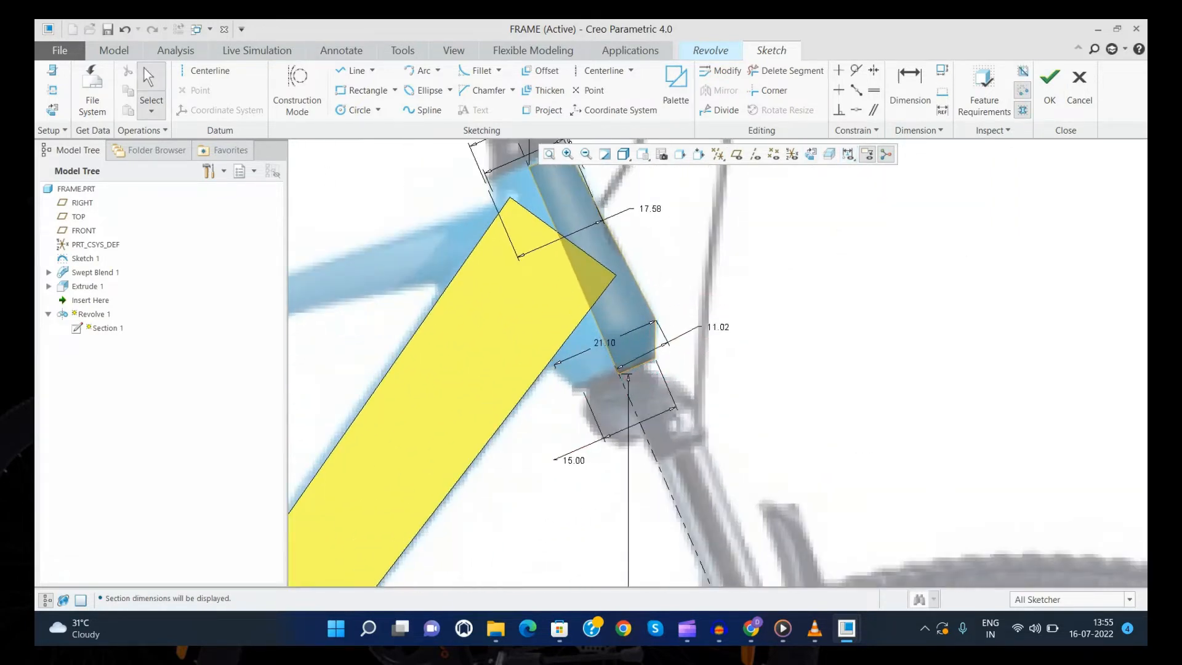
# Step: Close the head tube section sketch and accept the definition of Revolve 1
pyautogui.scroll(5, 664, 368)
pyautogui.click(1050, 85)
pyautogui.scroll(-3, 615, 354)
pyautogui.moveTo(640, 314); pyautogui.dragTo(668, 330, button='middle')
pyautogui.click(559, 90)
pyautogui.scroll(5, 717, 280)
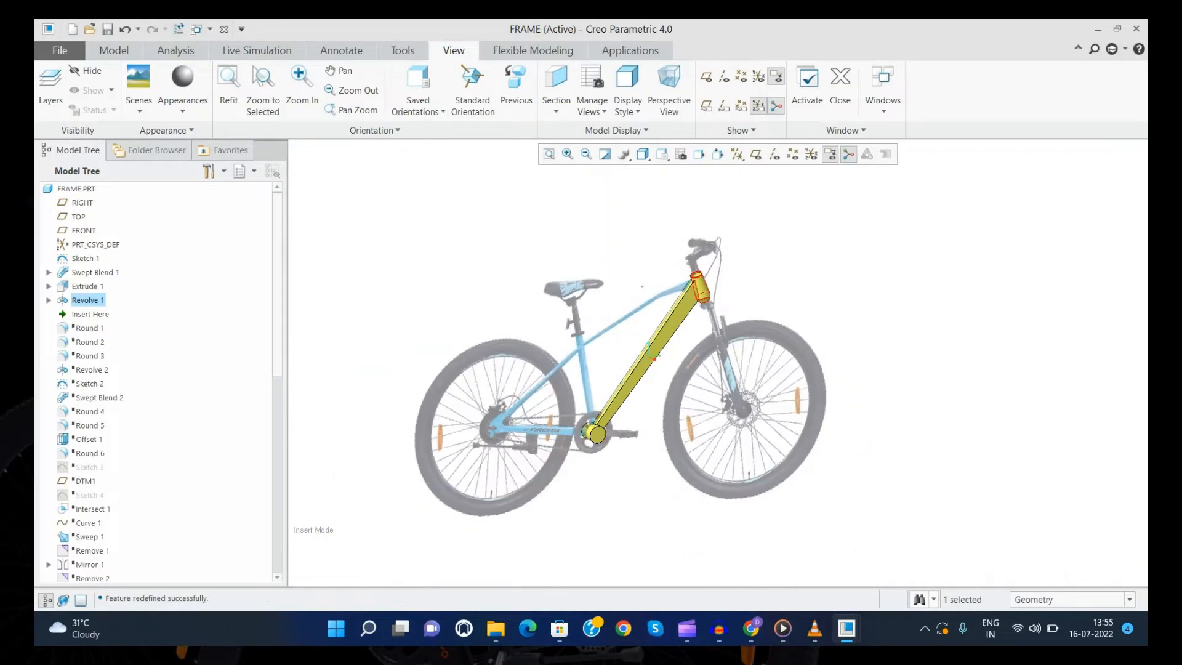
# Step: Roll the model forward to include Round 1 and examine the rounded down tube edges
pyautogui.moveTo(89, 314); pyautogui.dragTo(89, 333)
pyautogui.click(86, 314)
pyautogui.scroll(-5, 679, 316)
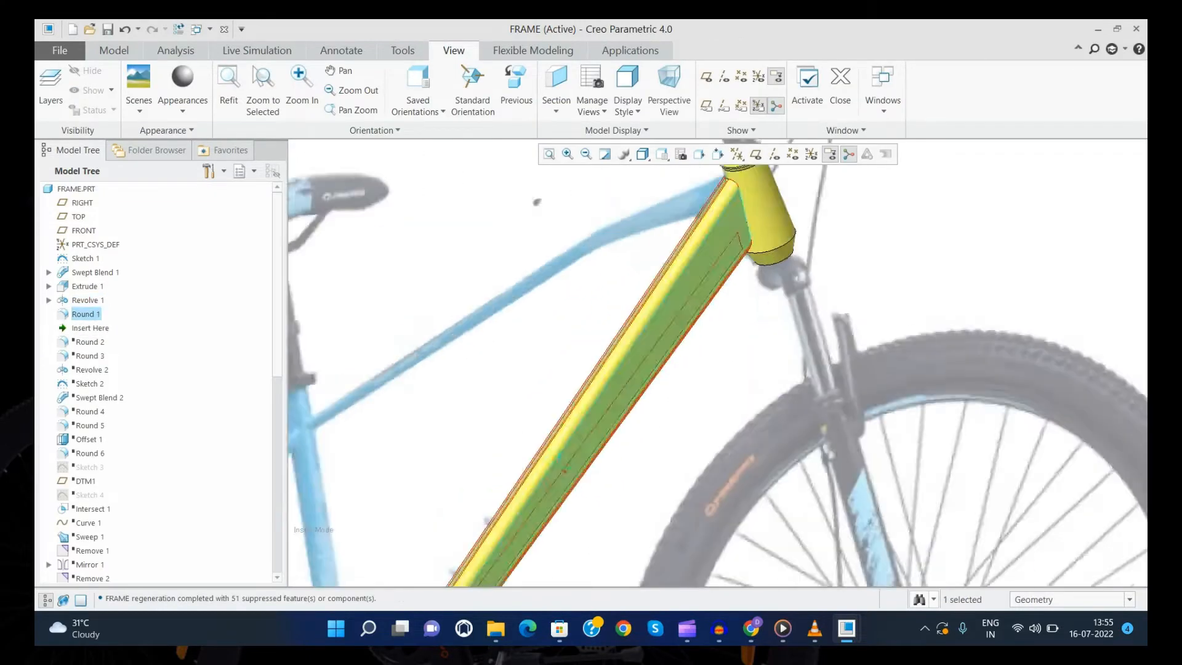
pyautogui.moveTo(679, 316)
pyautogui.mouseDown(button='middle')
pyautogui.moveTo(659, 264)
pyautogui.moveTo(668, 326)
pyautogui.mouseUp(button='middle')
# Step: Roll the model forward to include Round 2 and inspect the head tube and down tube
pyautogui.click(90, 342)
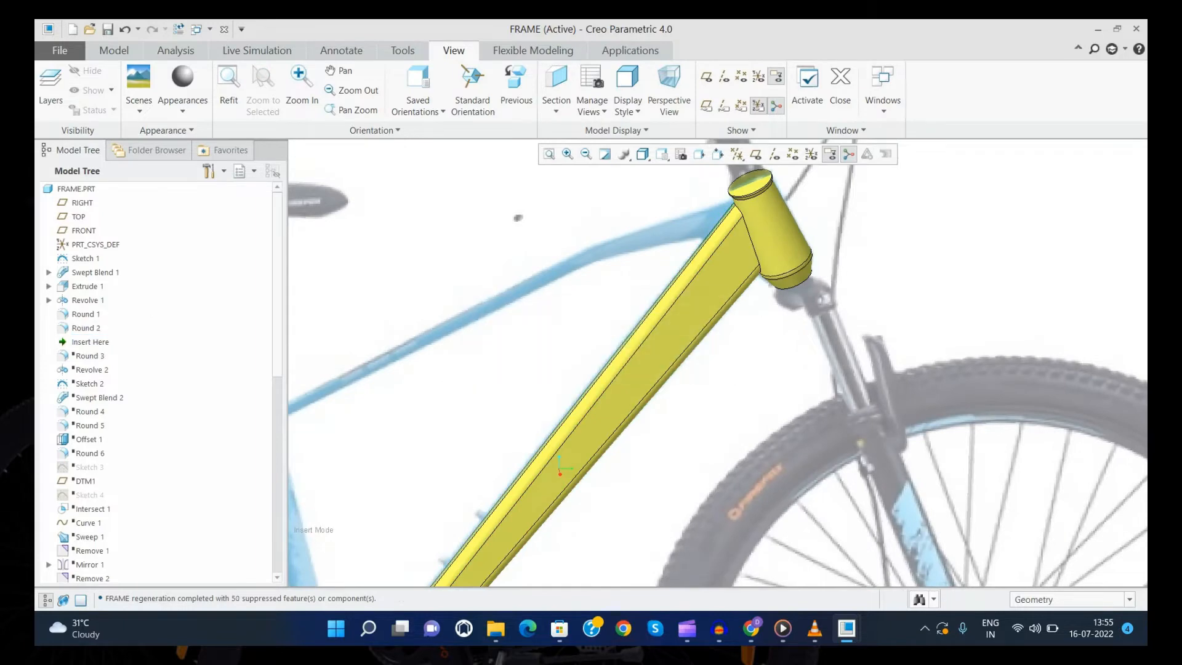
pyautogui.scroll(-5, 776, 271)
pyautogui.moveTo(763, 296); pyautogui.dragTo(754, 240, button='middle')
pyautogui.scroll(5, 721, 320)
pyautogui.scroll(-3, 739, 308)
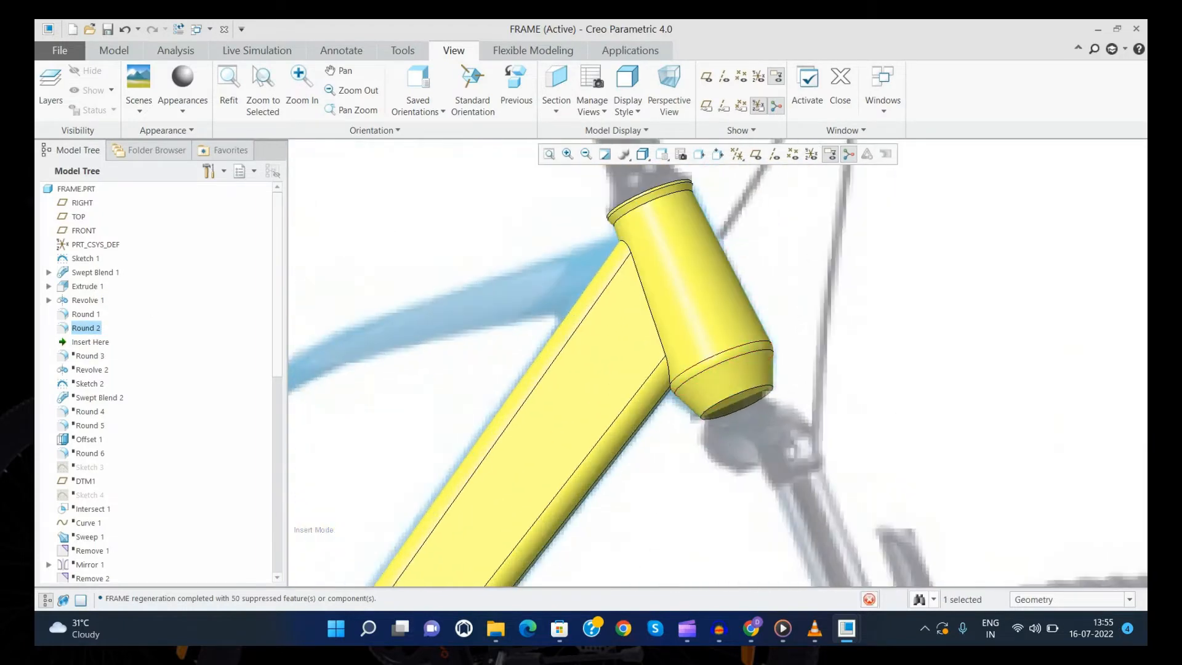
# Step: Roll the model forward to include Round 3 at the joint between the head tube and down tube
pyautogui.scroll(5, 536, 283)
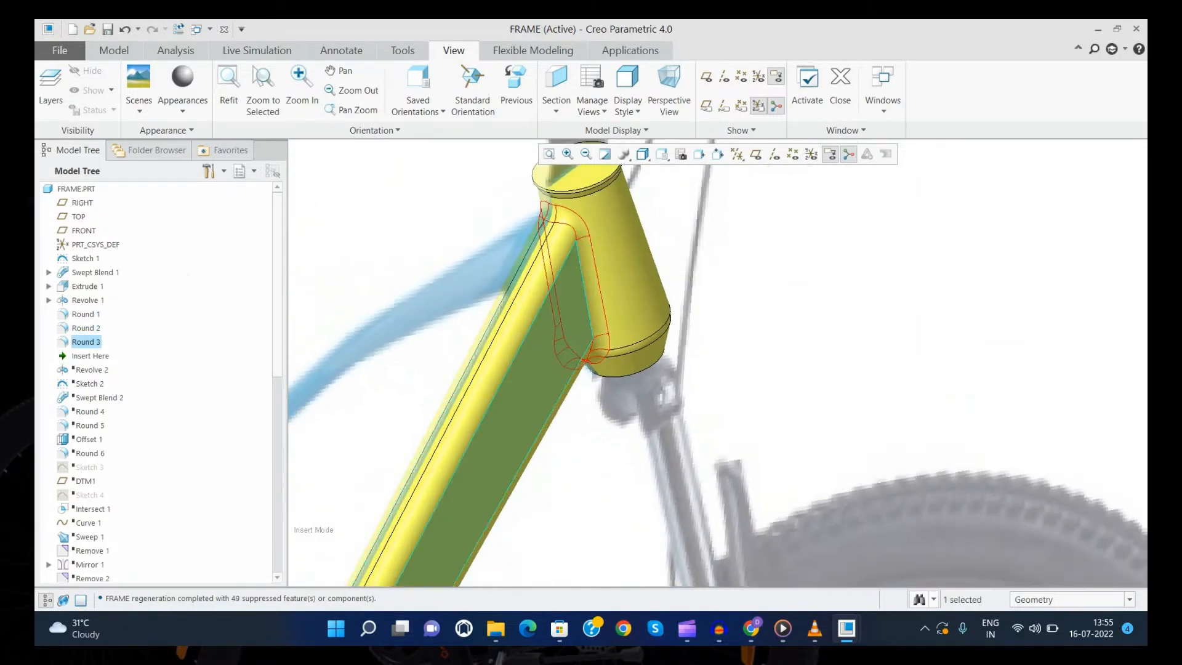
pyautogui.scroll(3, 653, 345)
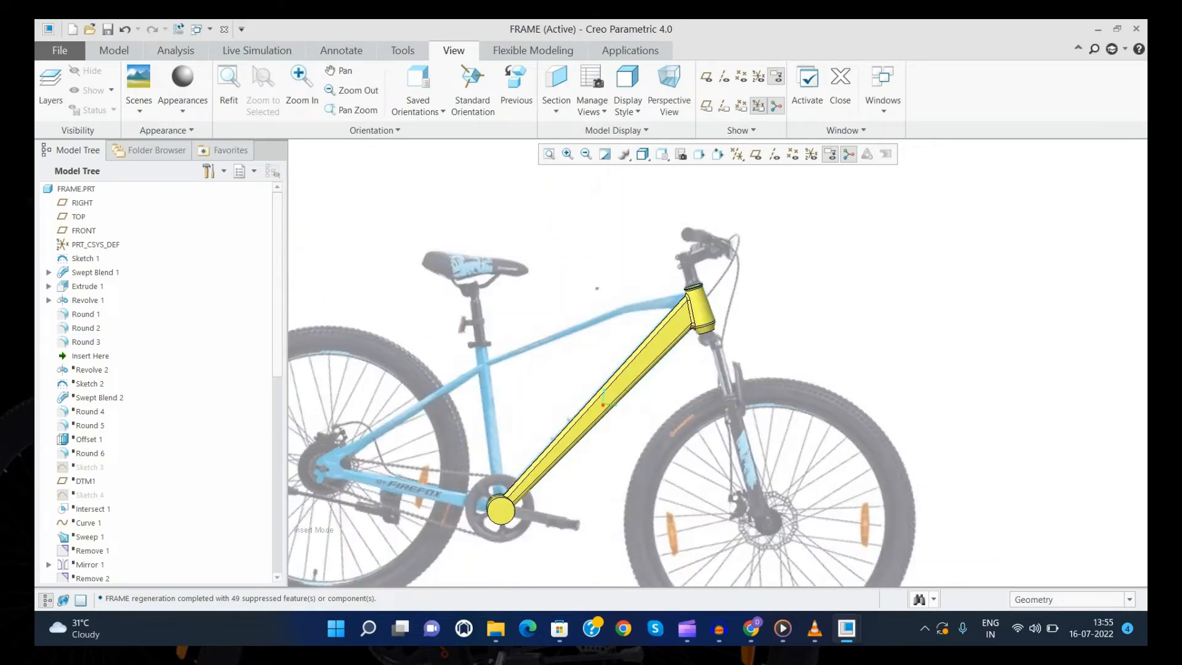
pyautogui.scroll(2, 957, 182)
pyautogui.scroll(-2, 545, 357)
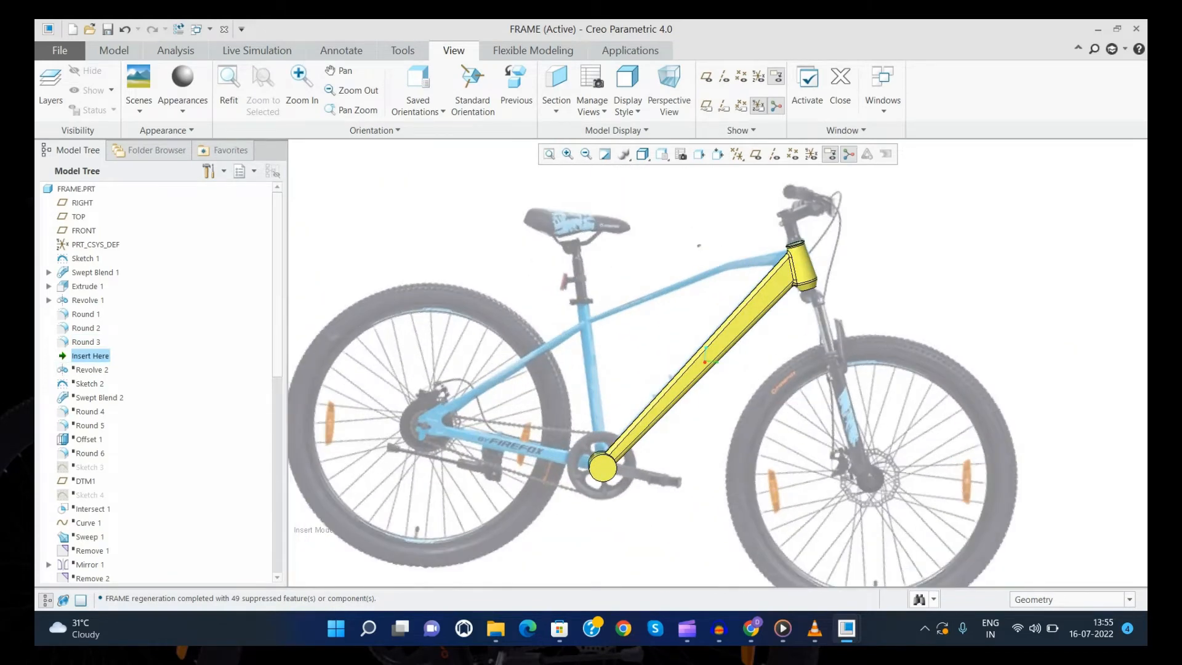
# Step: Examine the Round 3 fillet where the down tube meets the head tube
pyautogui.scroll(-4, 588, 297)
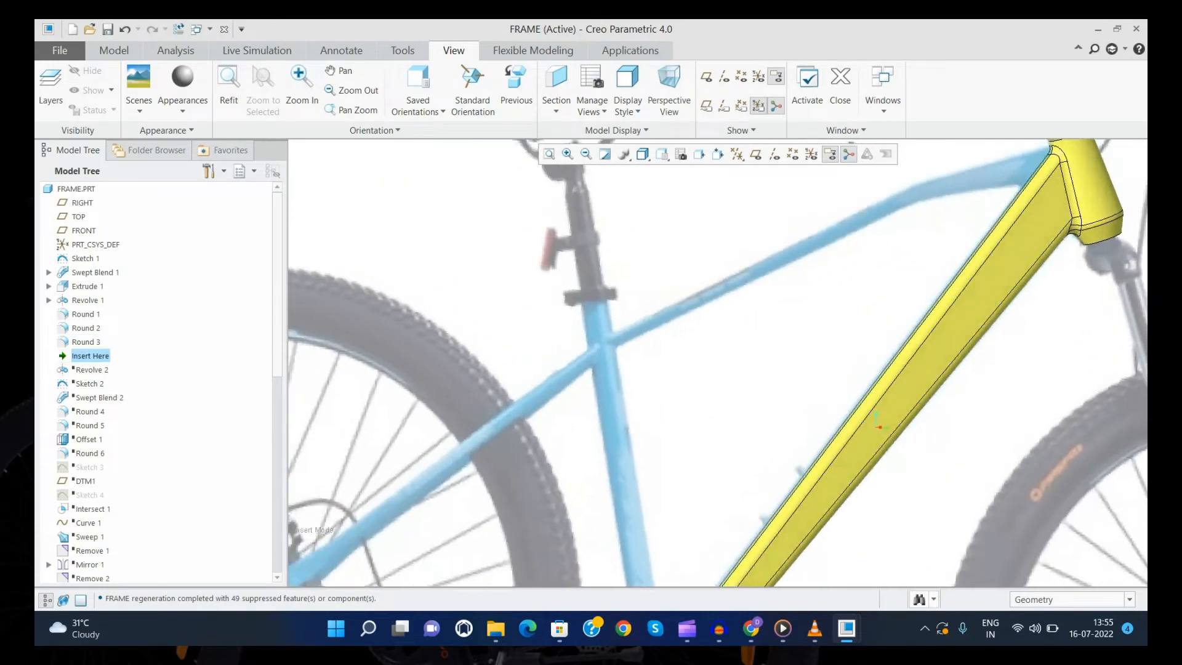
pyautogui.scroll(3, 588, 297)
pyautogui.scroll(2, 591, 289)
pyautogui.scroll(-2, 603, 228)
pyautogui.click(87, 341)
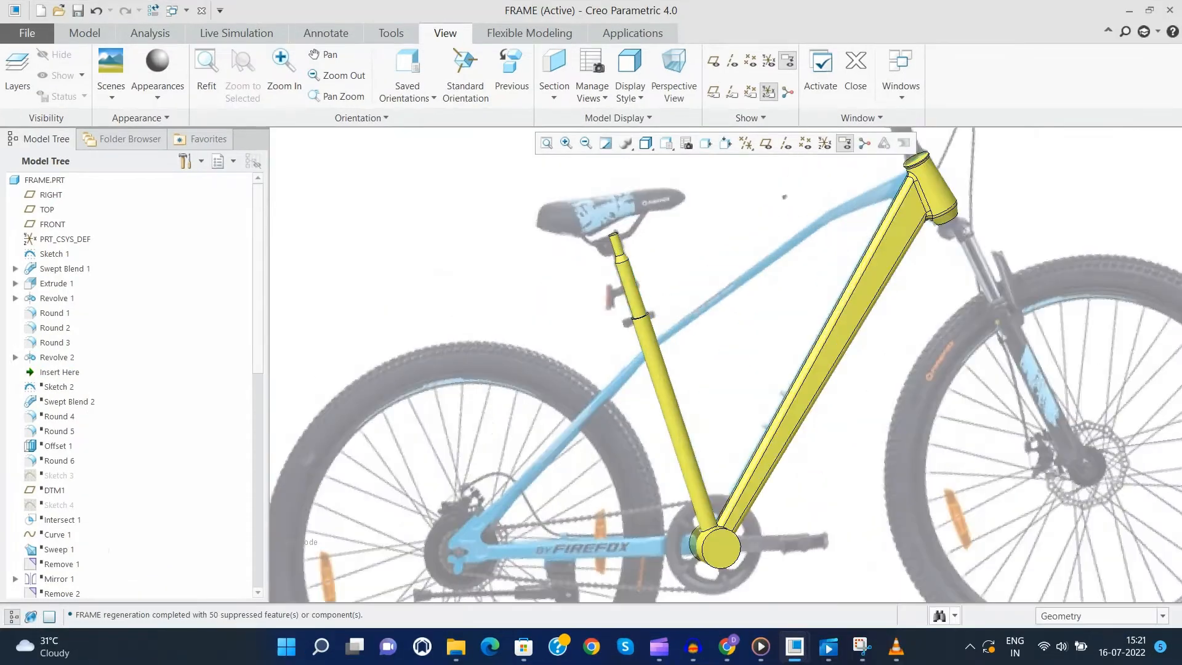
# Step: Open the definition of Revolve 2 and orient its internal seat tube section sketch to the sketch plane
pyautogui.click(631, 277)
pyautogui.click(634, 195)
pyautogui.click(86, 117)
pyautogui.click(177, 172)
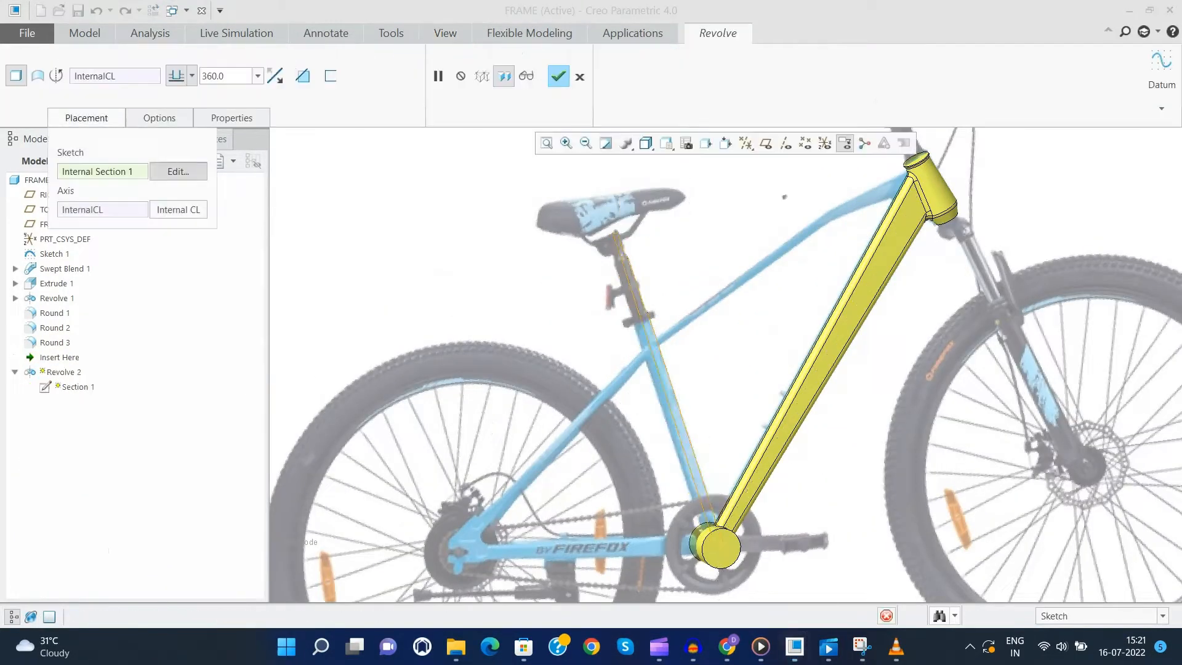
pyautogui.click(825, 143)
# Step: Examine the profile and dimensions of the seat tube section sketch from the saddle clamp down to the bottom bracket
pyautogui.scroll(-6, 628, 247)
pyautogui.keyDown('shift'); pyautogui.moveTo(604, 185); pyautogui.dragTo(622, 258, button='middle'); pyautogui.keyUp('shift')
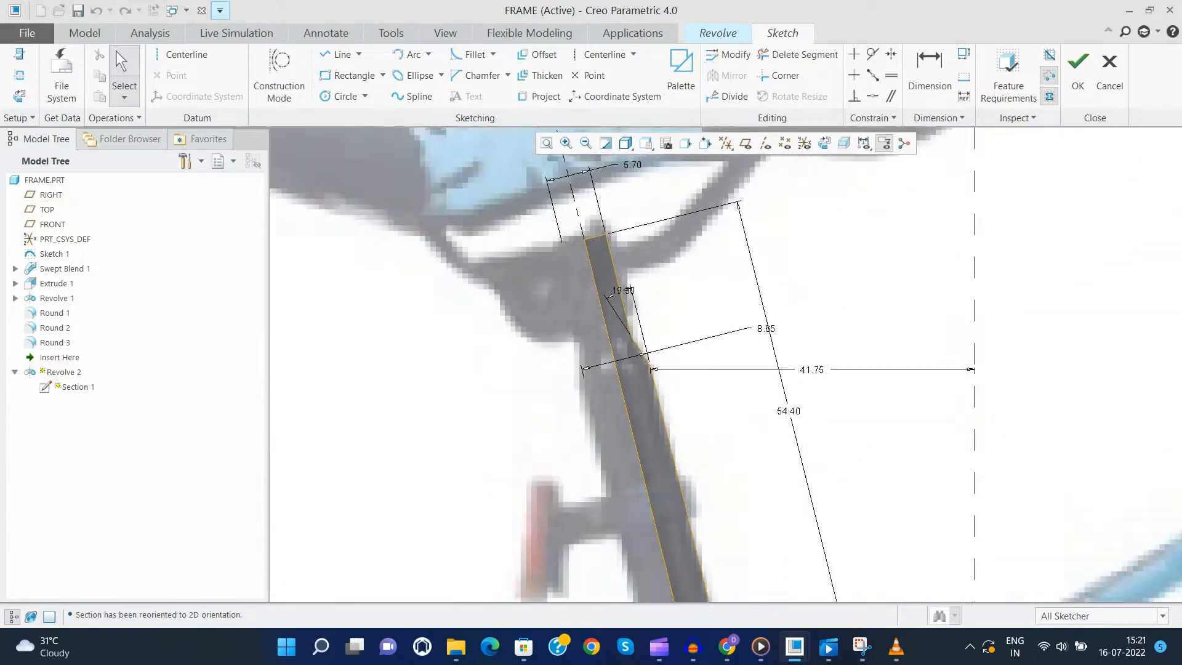
pyautogui.scroll(-2, 609, 225)
pyautogui.scroll(6, 594, 231)
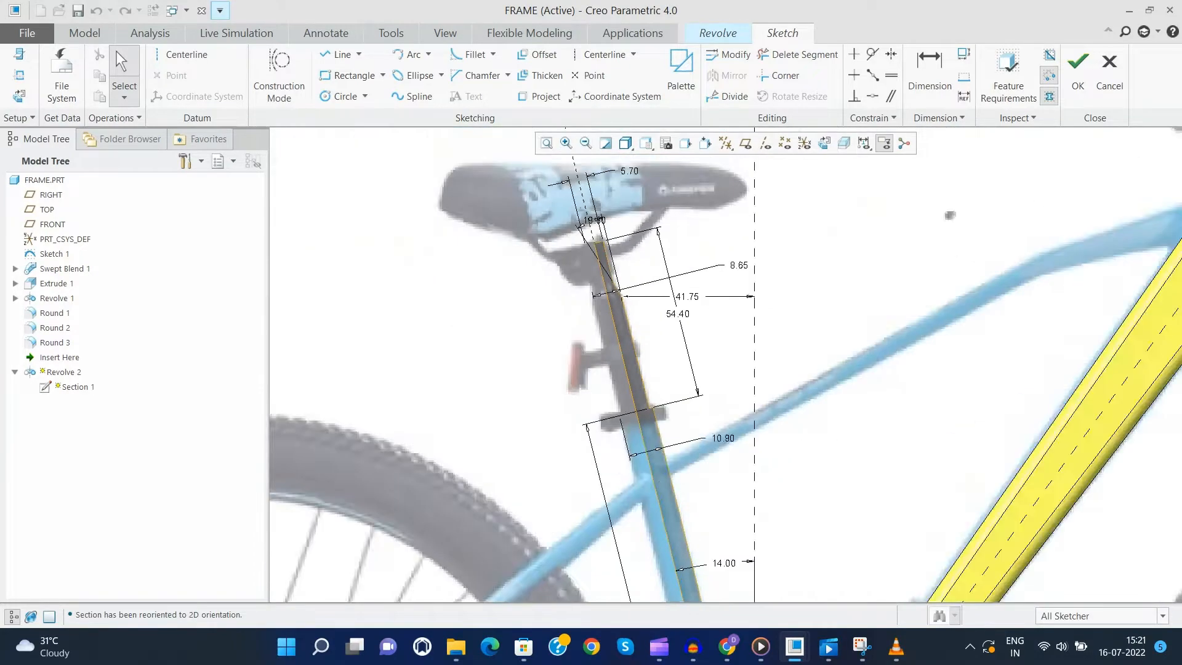
pyautogui.scroll(-3, 653, 431)
pyautogui.scroll(3, 554, 132)
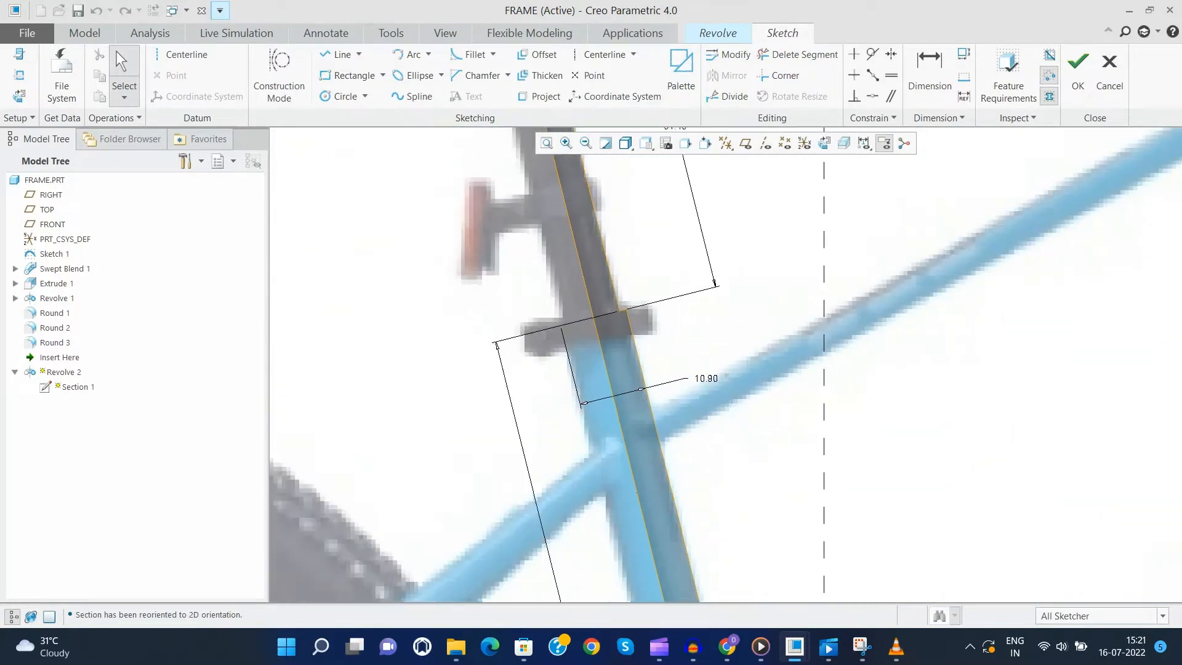
pyautogui.scroll(-3, 611, 325)
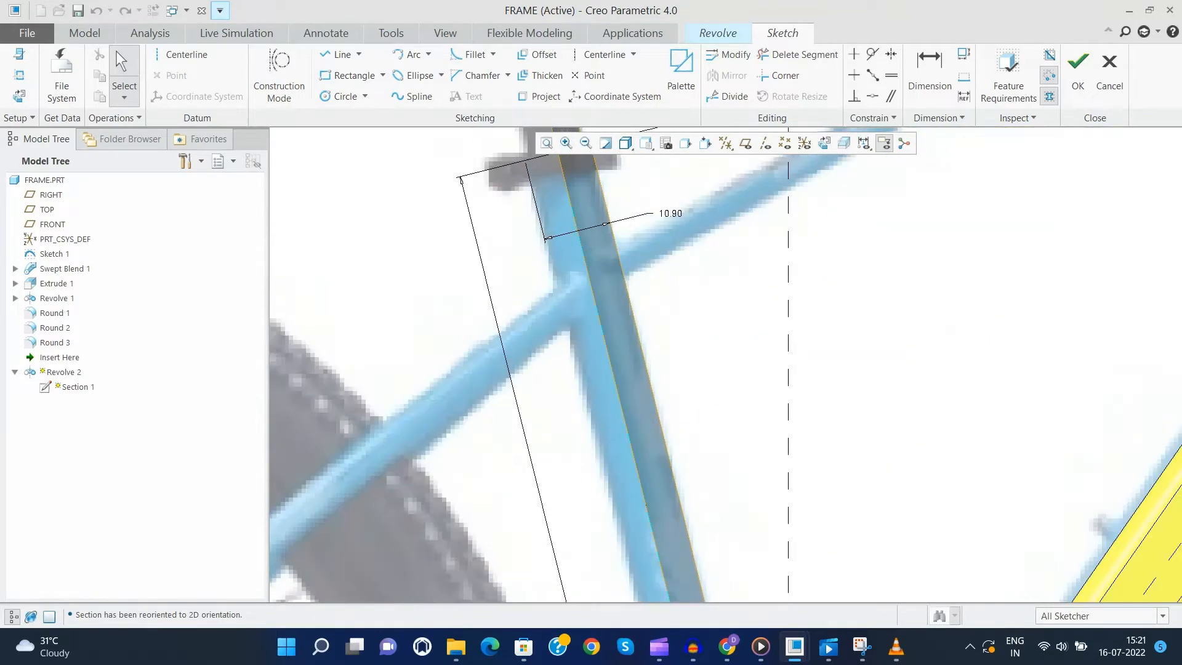
pyautogui.scroll(6, 635, 340)
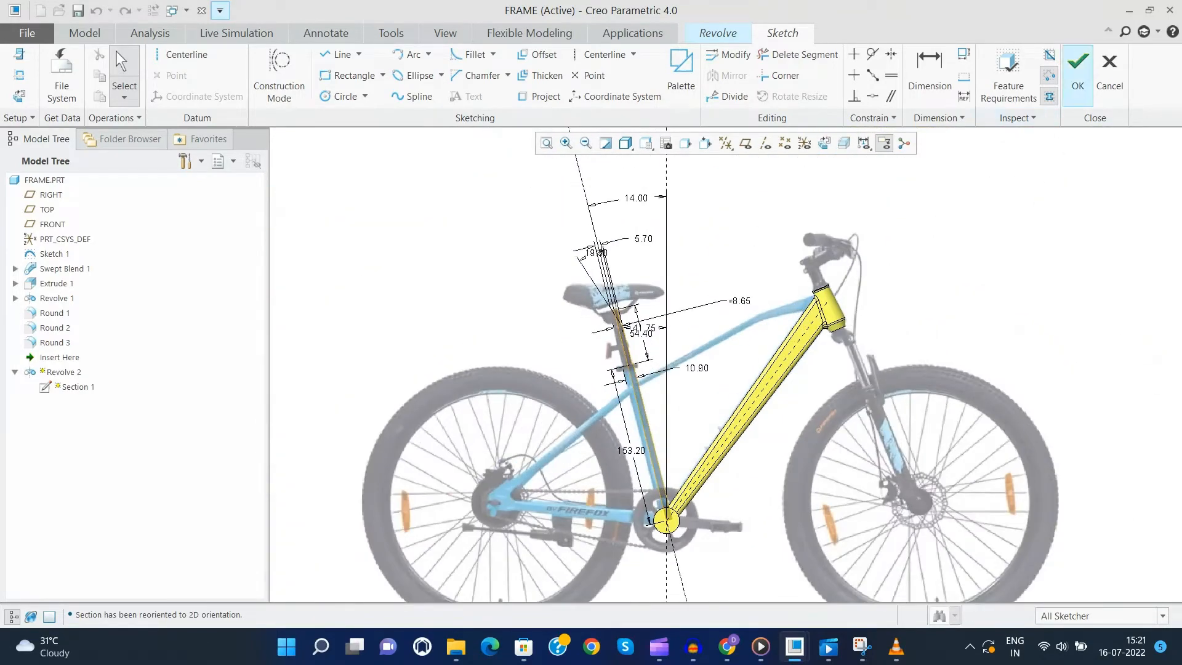
# Step: Close the seat tube section sketch and accept the definition of Revolve 2
pyautogui.click(1078, 75)
pyautogui.click(559, 76)
pyautogui.scroll(1, 677, 296)
pyautogui.moveTo(765, 311)
pyautogui.mouseDown(button='middle')
pyautogui.moveTo(807, 246)
pyautogui.moveTo(807, 315)
pyautogui.mouseUp(button='middle')
# Step: Hide the reference image temporarily to inspect the modelled tubes, and leave the image settings without keeping the change
pyautogui.click(621, 118)
pyautogui.click(591, 165)
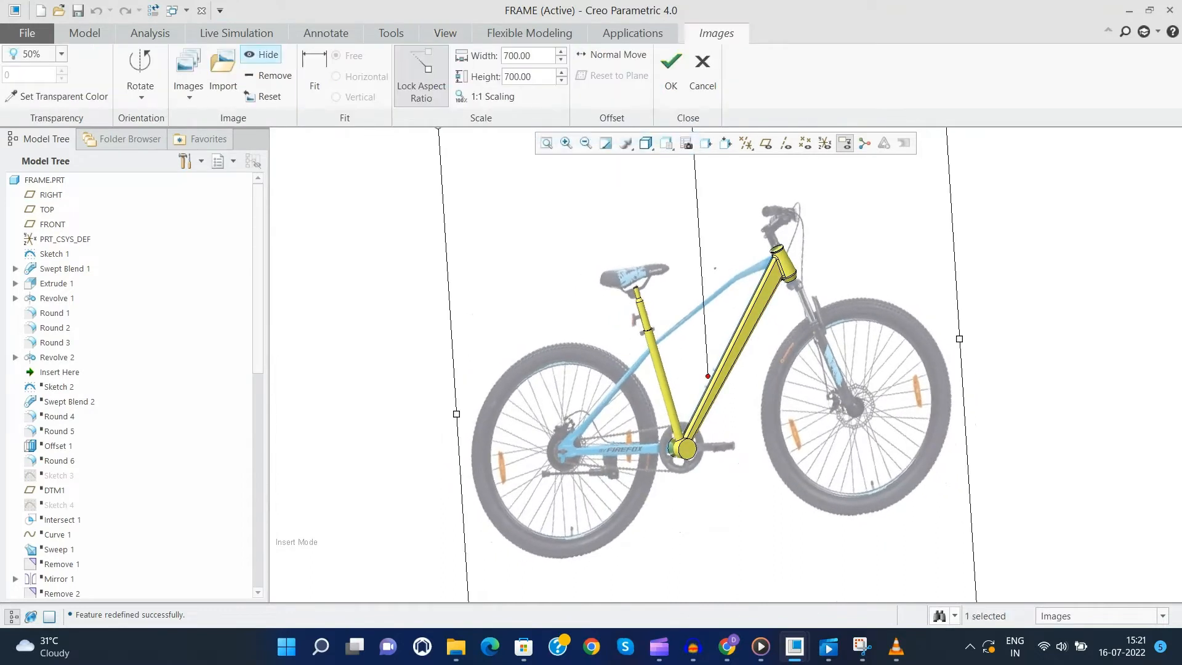
pyautogui.click(262, 54)
pyautogui.moveTo(708, 369); pyautogui.dragTo(646, 394, button='middle')
pyautogui.click(703, 74)
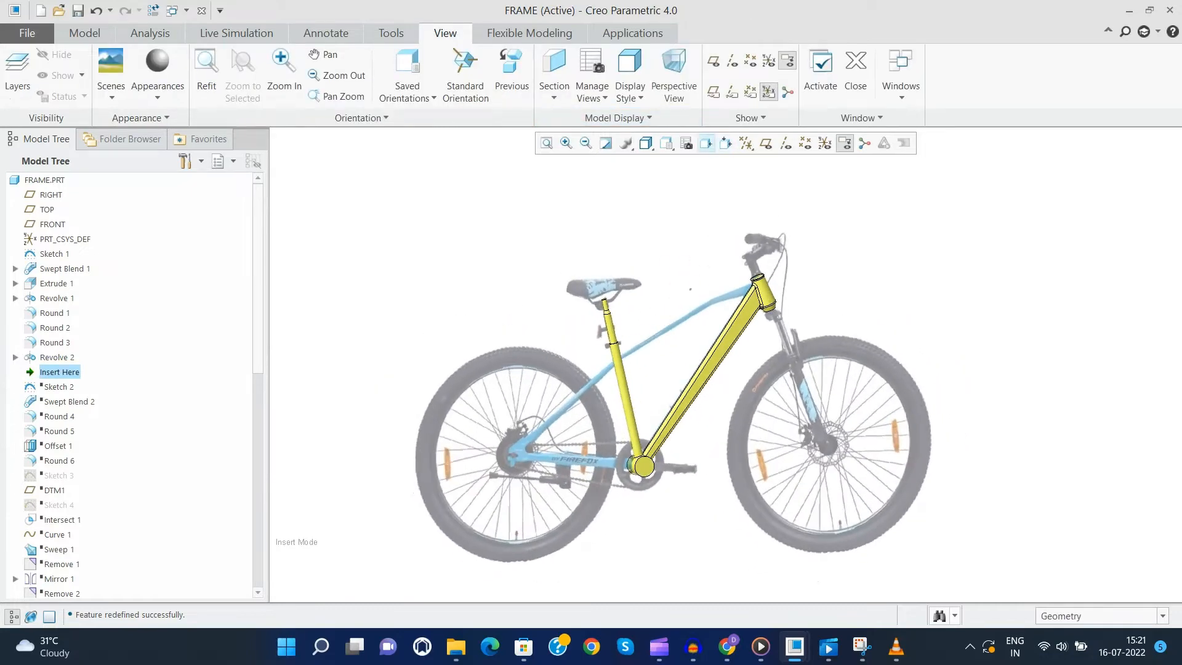
# Step: Roll the model forward to include Sketch 2 and open the definition of this top tube path
pyautogui.click(51, 195)
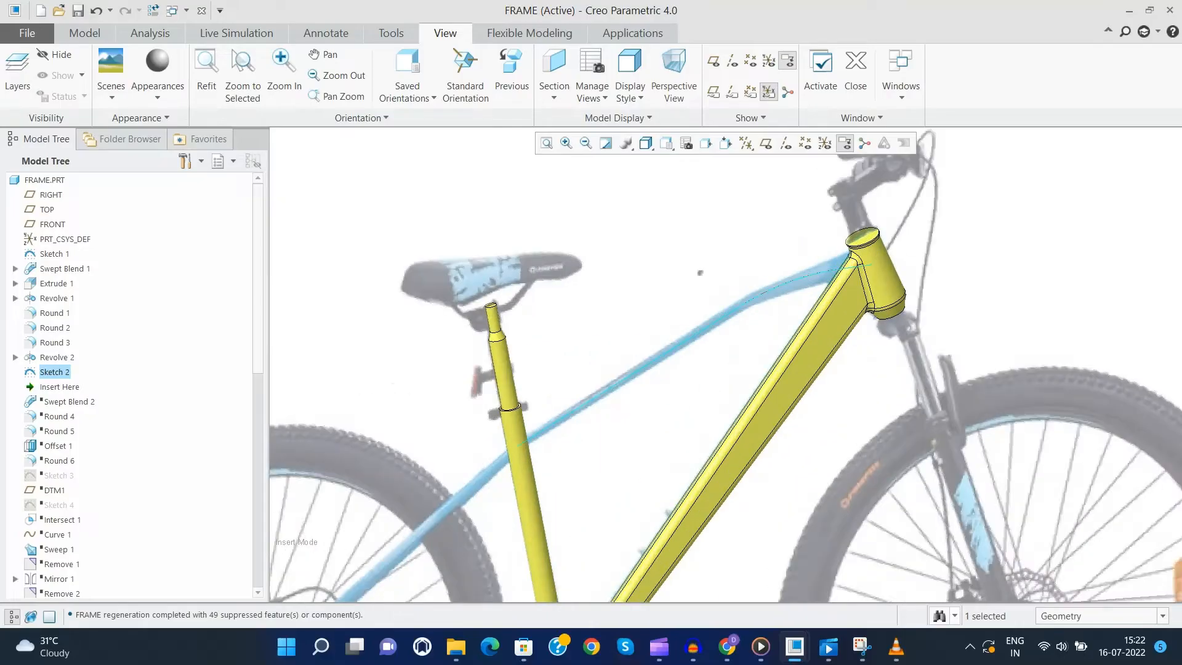
pyautogui.click(801, 285)
pyautogui.click(808, 196)
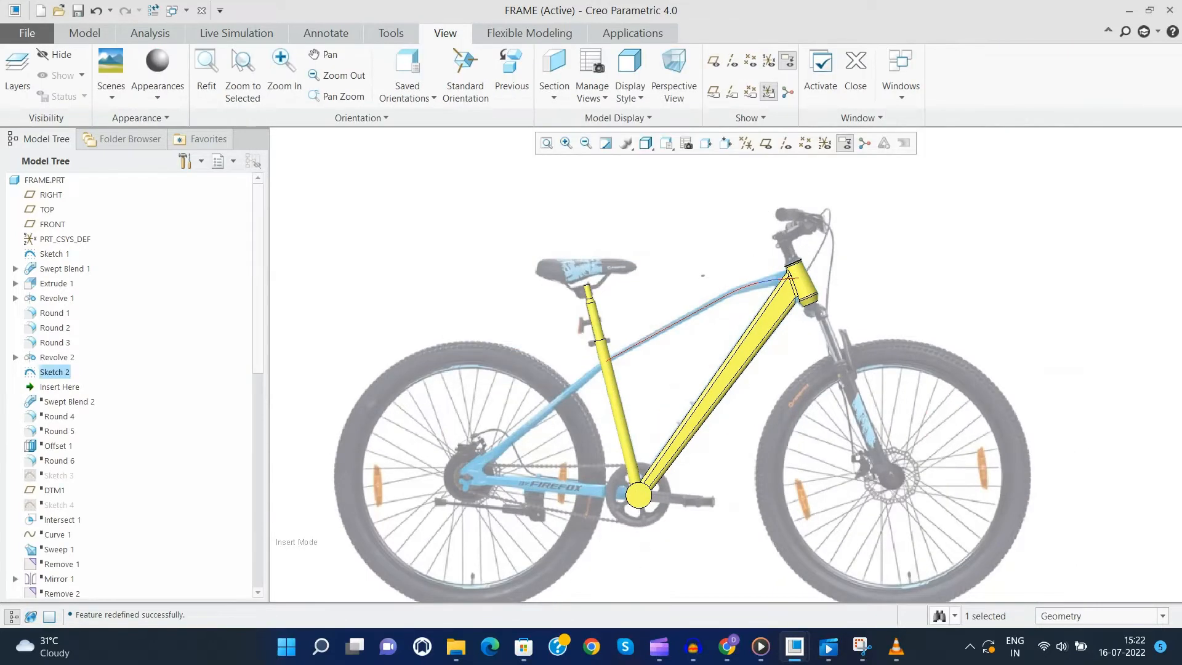
# Step: Roll the model forward to Swept Blend 2 and review the references and sections in its definition
pyautogui.click(65, 387)
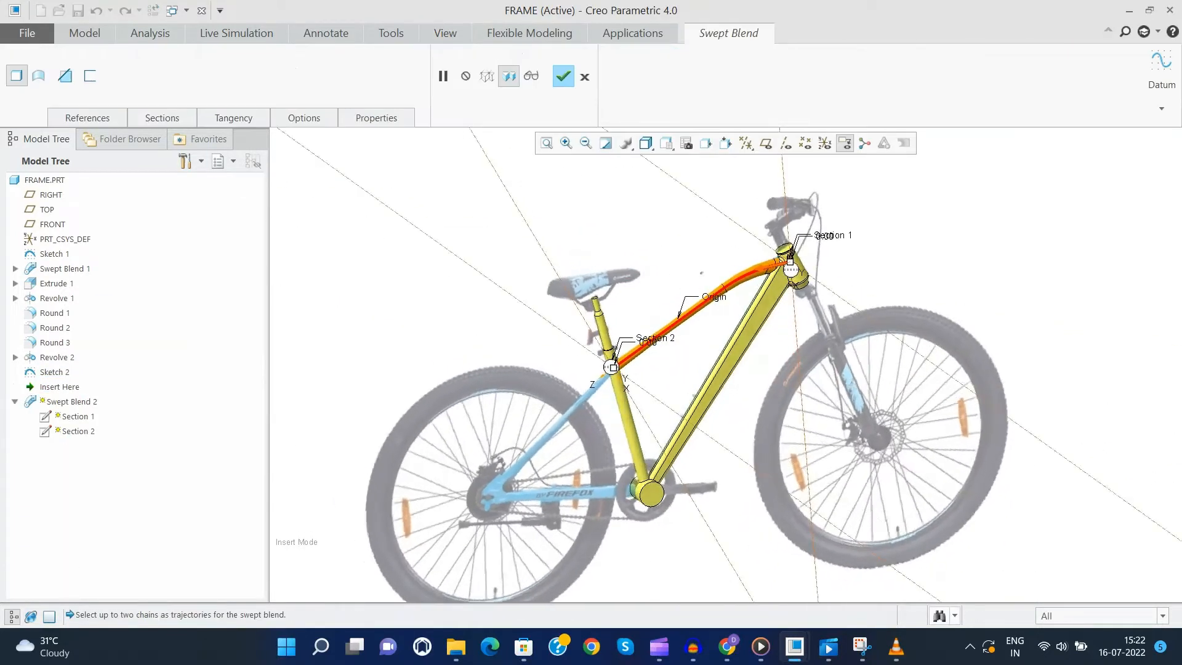
pyautogui.click(88, 117)
pyautogui.click(162, 117)
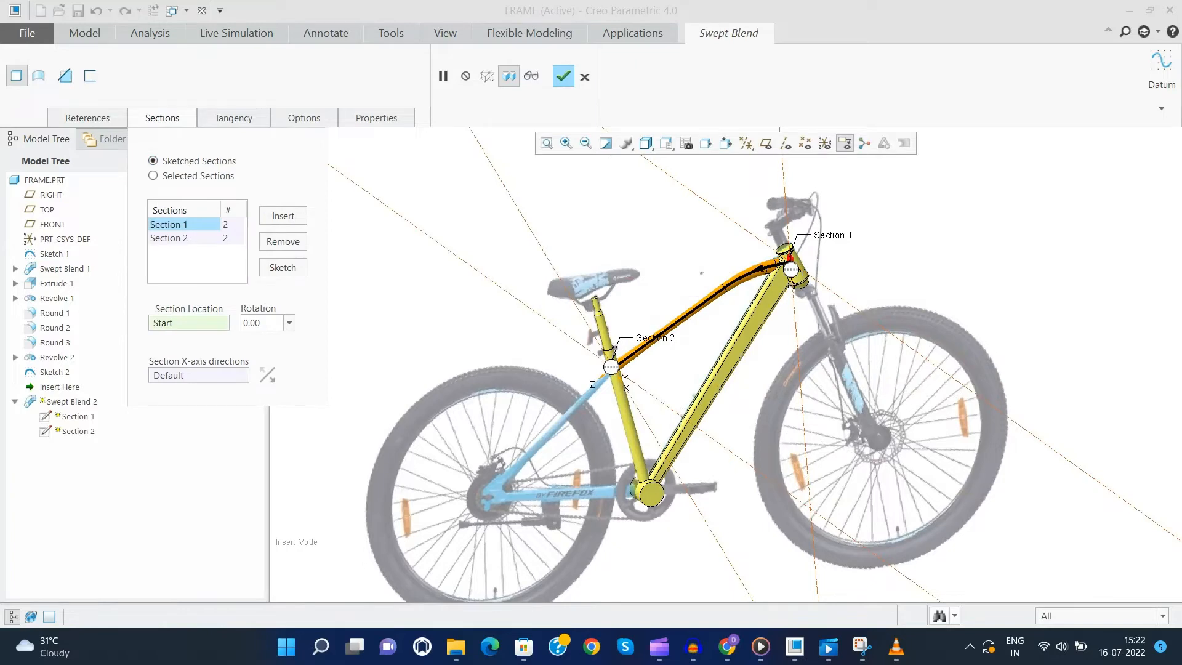
# Step: Open the Section 1 ellipse sketch of Swept Blend 2, move its 15.00 and 9.50 dimensions clear of the profile, and accept the sketch
pyautogui.click(282, 267)
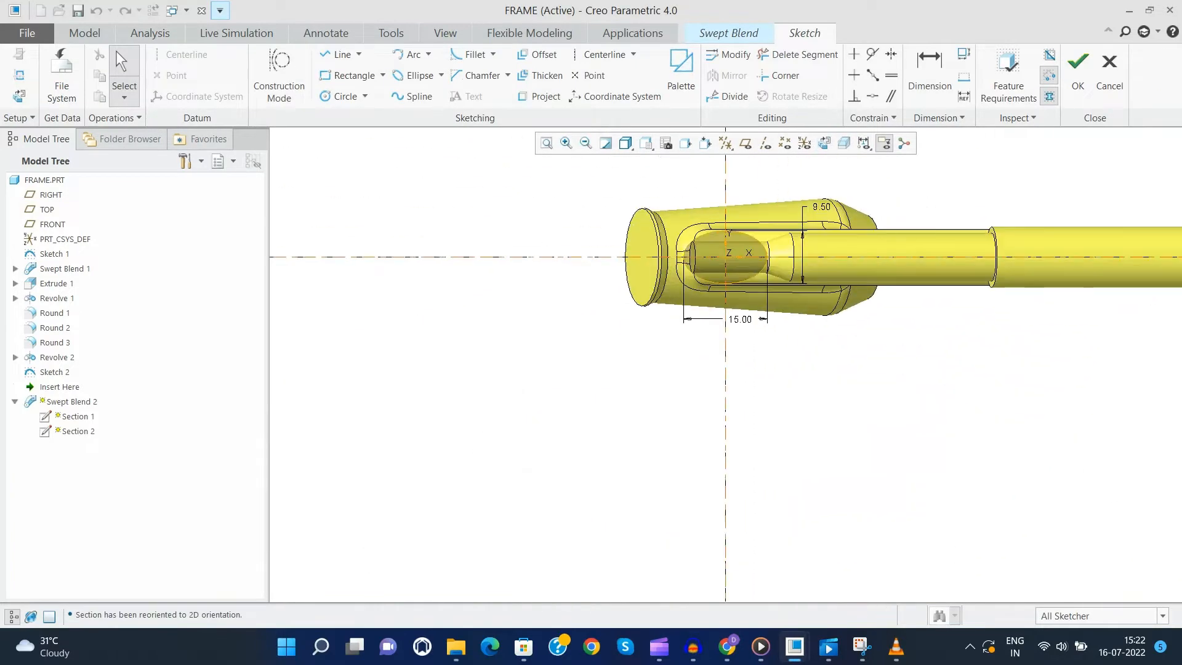
pyautogui.moveTo(740, 319); pyautogui.dragTo(868, 437)
pyautogui.moveTo(608, 170); pyautogui.dragTo(608, 171)
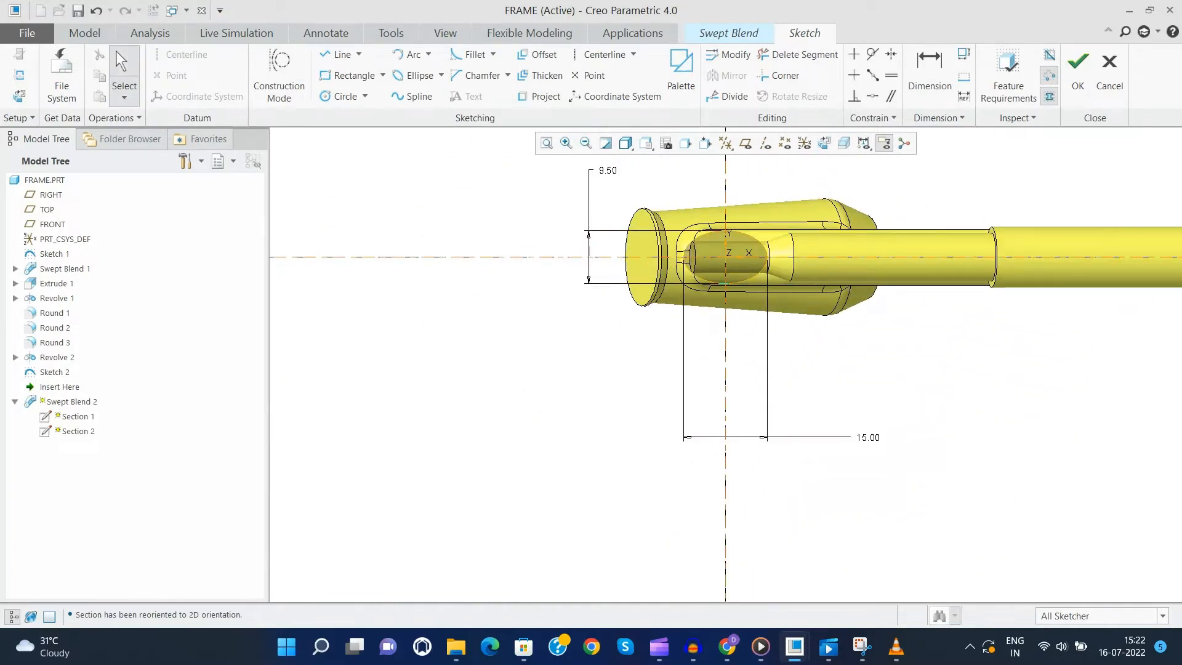
pyautogui.hotkey('ctrl', '6')
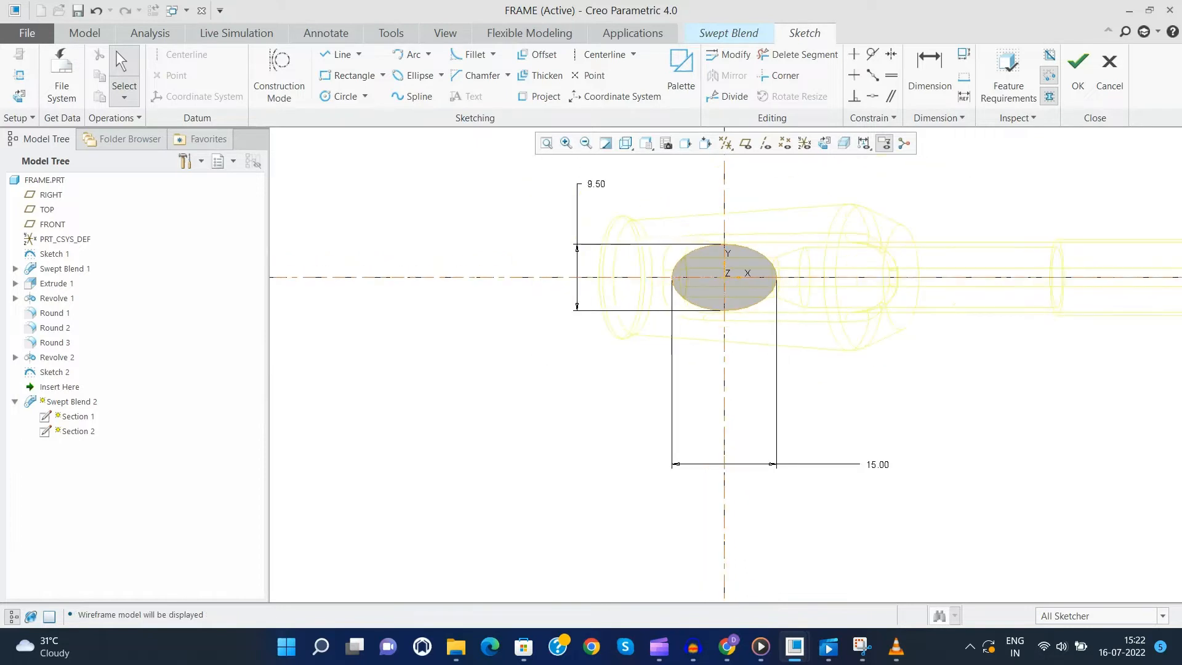
pyautogui.hotkey('ctrl', '2')
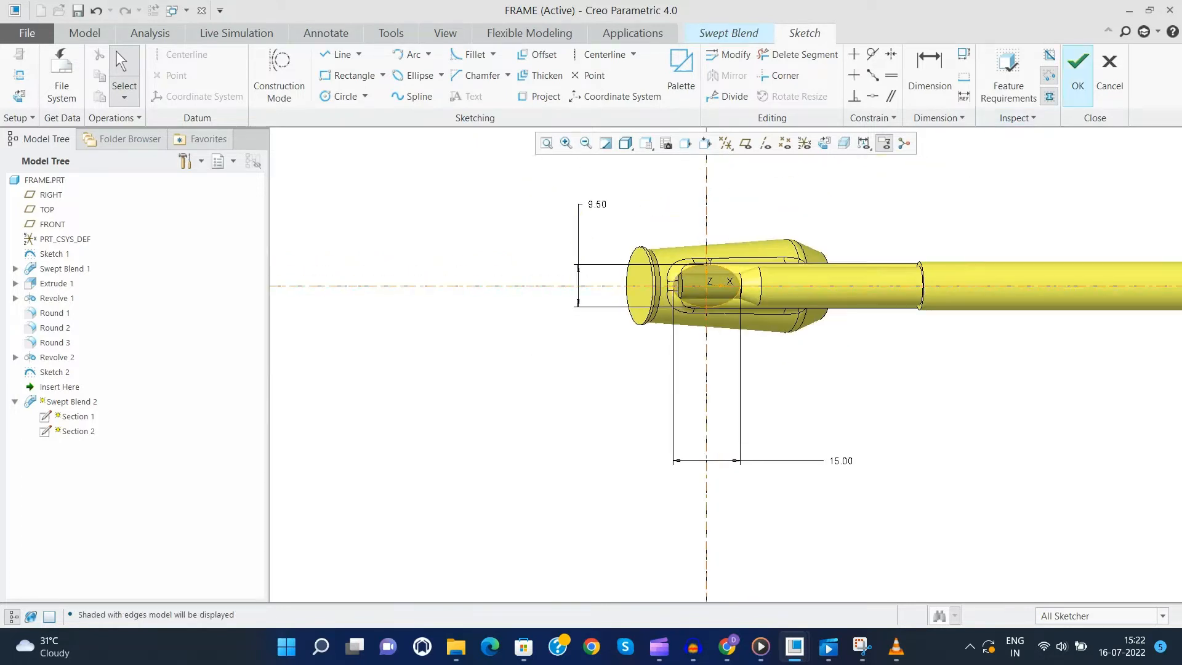
pyautogui.click(1078, 74)
# Step: Review the Section 2 circle sketch of Swept Blend 2 in wireframe display and accept the sketch
pyautogui.click(283, 268)
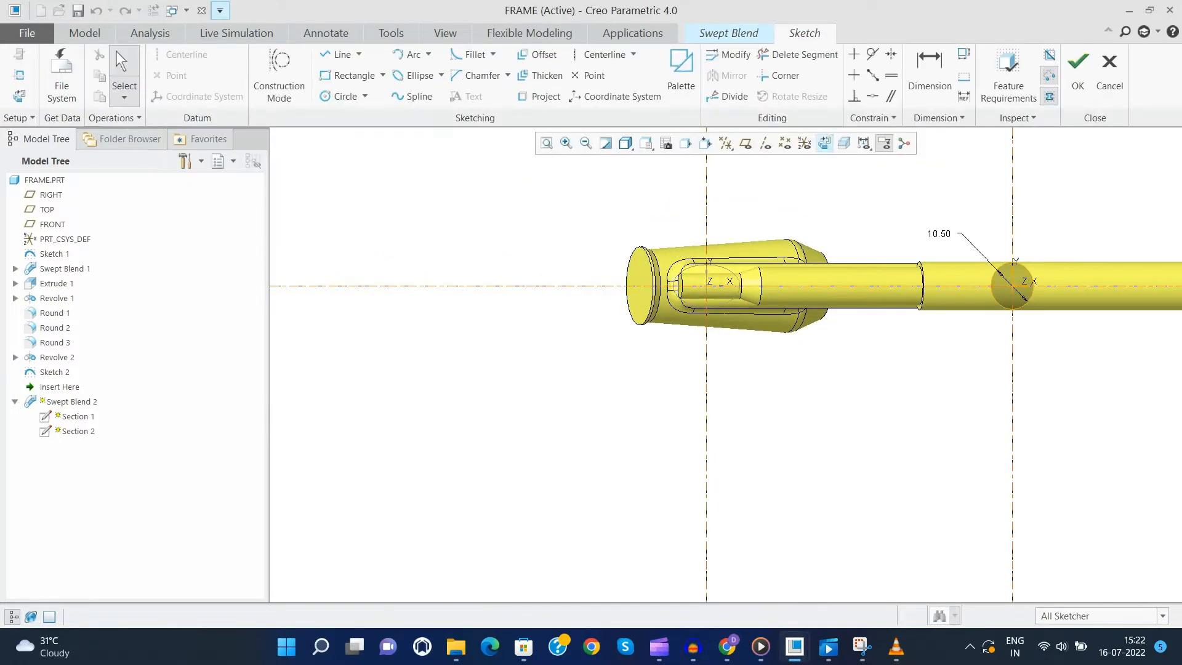
pyautogui.hotkey('ctrl', '6')
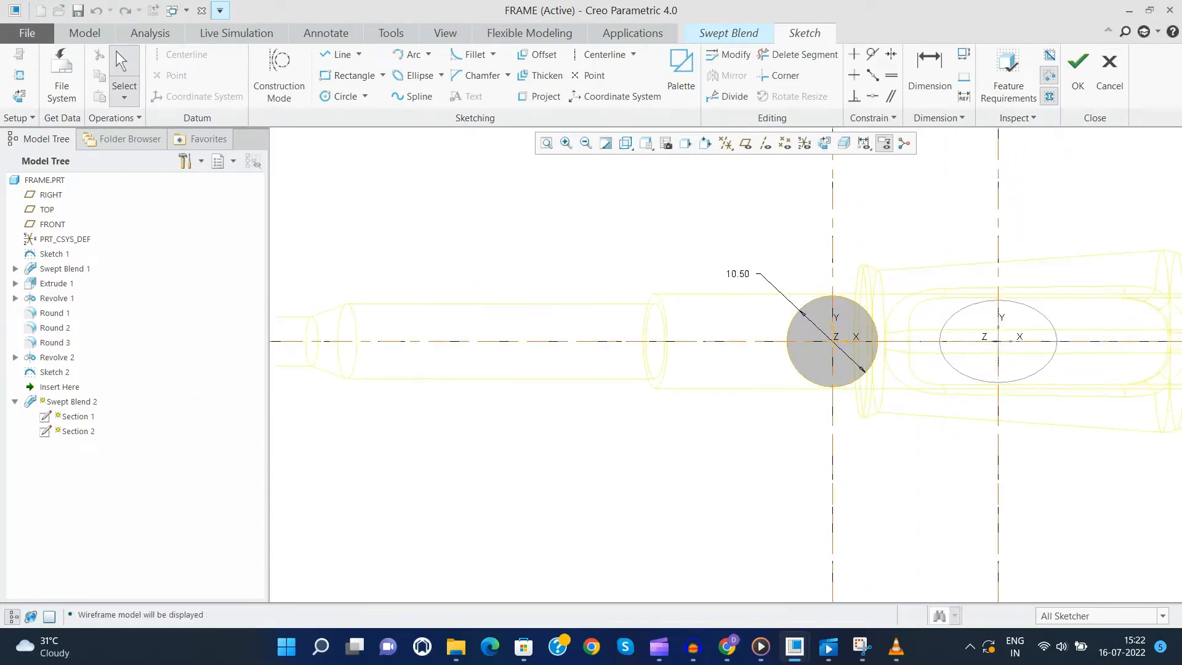
pyautogui.click(1078, 74)
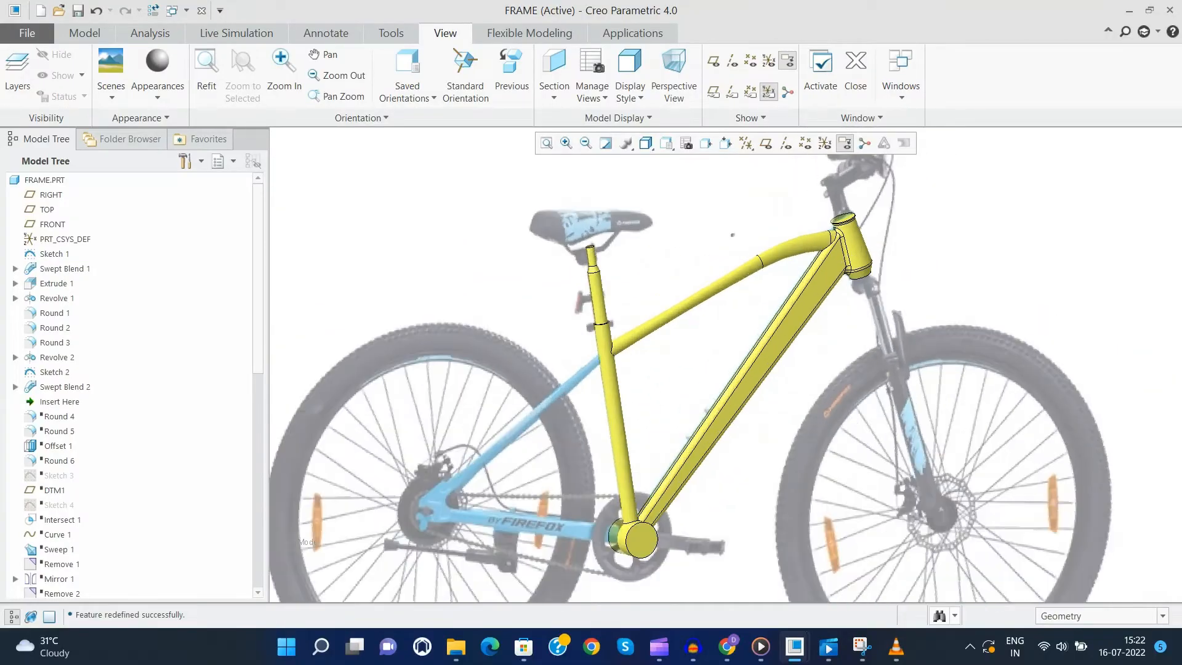
# Step: Roll the model forward to include Round 4 and examine the joint between the top tube and head tube
pyautogui.moveTo(59, 401); pyautogui.dragTo(59, 422)
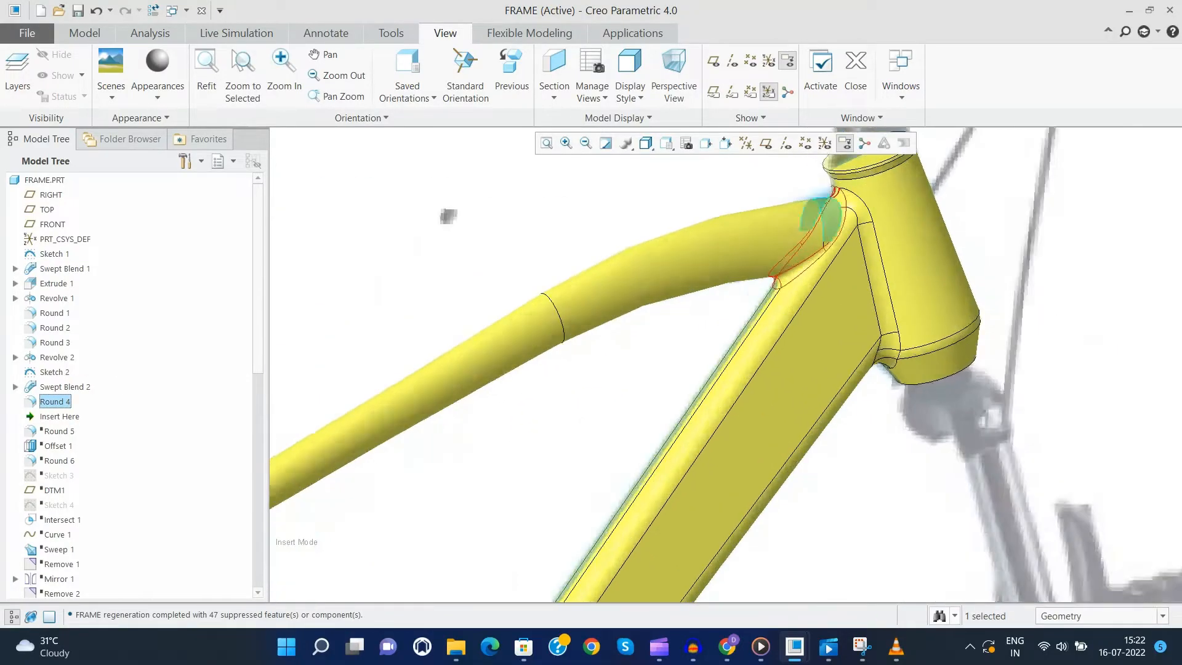
pyautogui.scroll(-5, 836, 284)
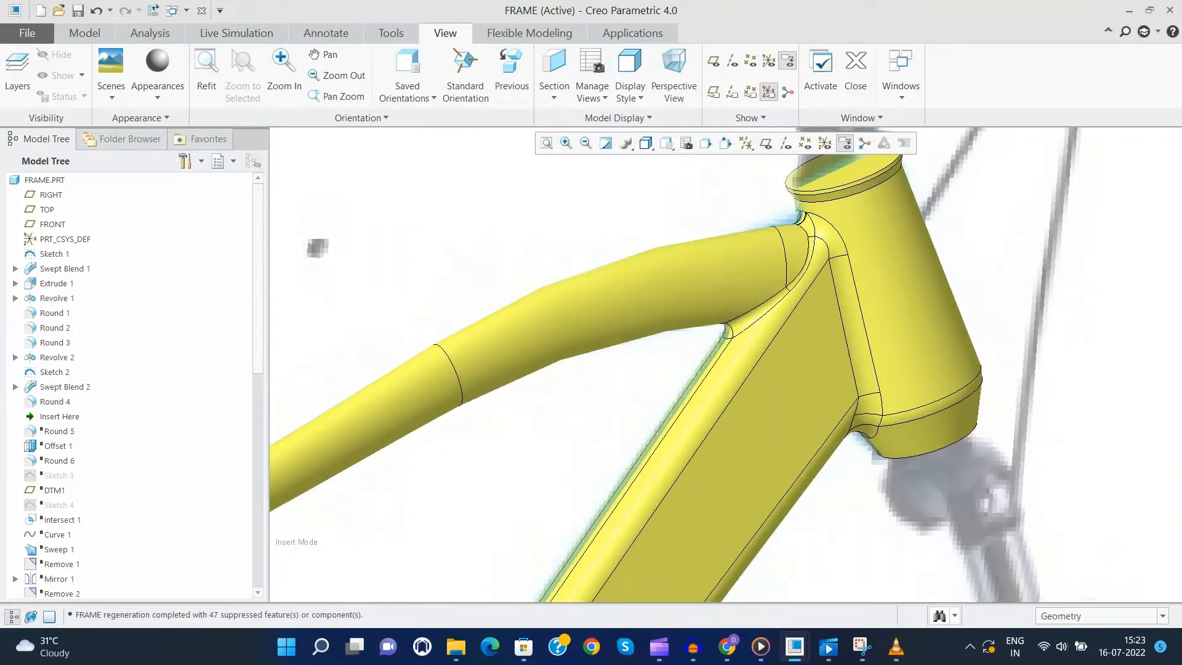
# Step: Roll the model forward to include Round 5 and inspect the rounded collar at the head tube's upper end
pyautogui.click(56, 417)
pyautogui.scroll(3, 800, 277)
pyautogui.scroll(-6, 838, 249)
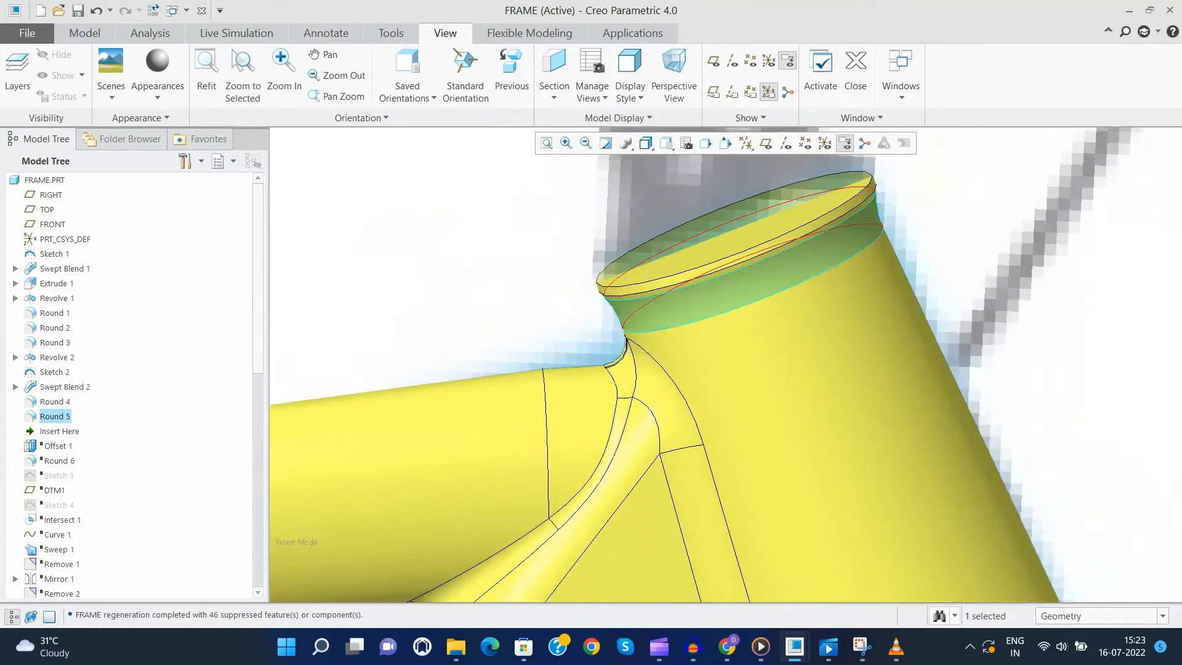
# Step: Roll the model forward to include Offset 1 and Round 6, and inspect both features on the frame
pyautogui.moveTo(59, 431); pyautogui.dragTo(59, 463)
pyautogui.click(54, 431)
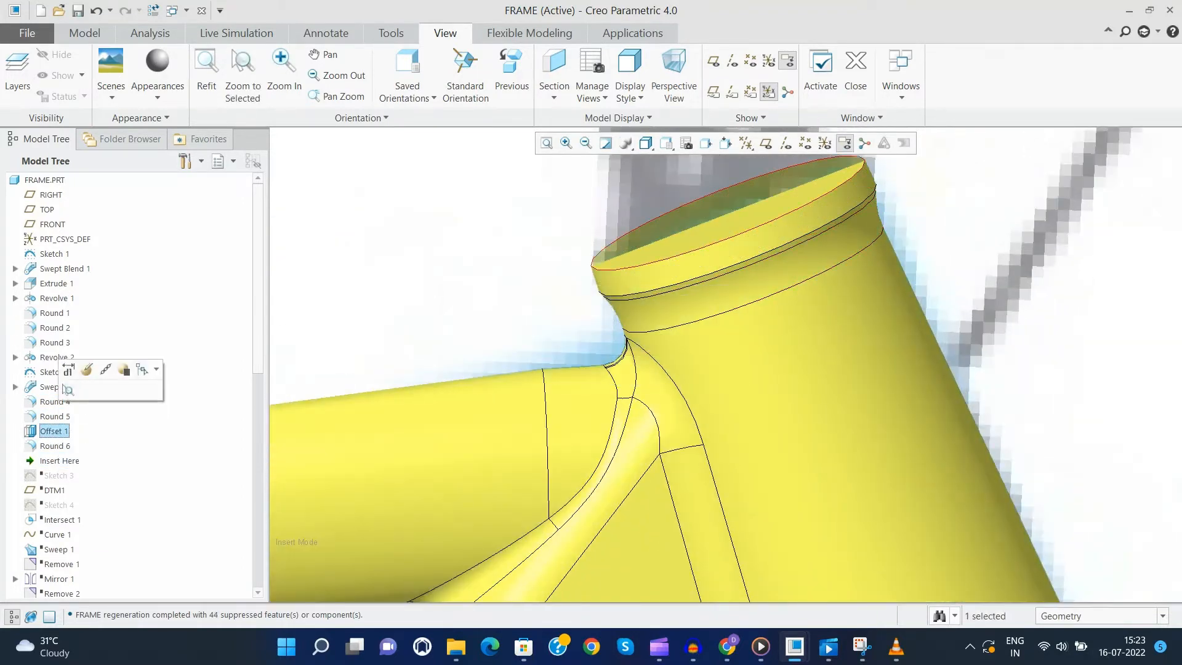
pyautogui.scroll(8, 734, 237)
pyautogui.scroll(-5, 555, 357)
pyautogui.moveTo(628, 361); pyautogui.dragTo(653, 344, button='middle')
pyautogui.scroll(5, 601, 317)
pyautogui.scroll(-1, 652, 345)
pyautogui.click(653, 344)
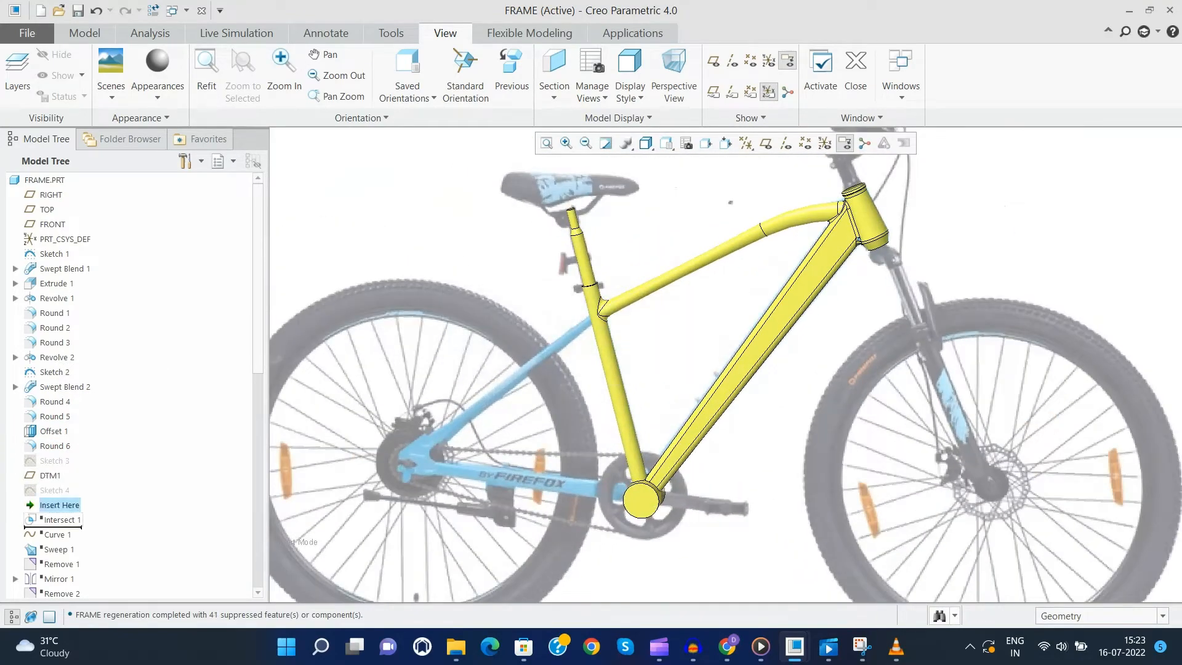
# Step: Roll the model forward to include Intersect 1 and compare its seat stay curves with Sketch 4
pyautogui.click(61, 520)
pyautogui.click(98, 425)
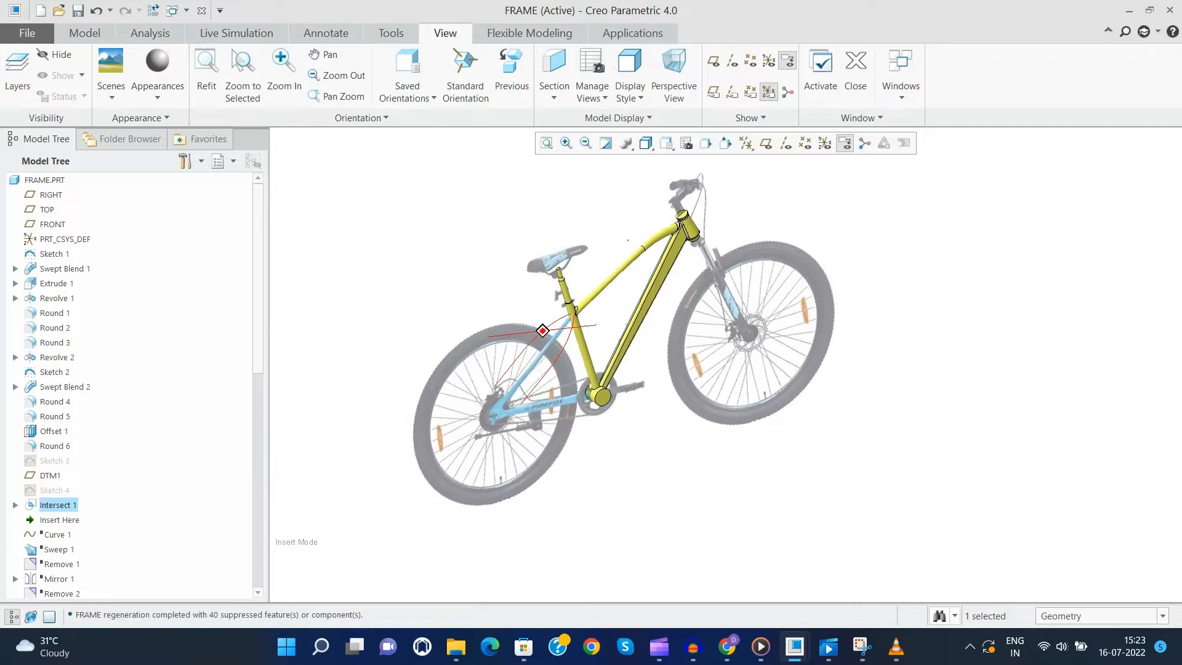
pyautogui.scroll(-3, 652, 345)
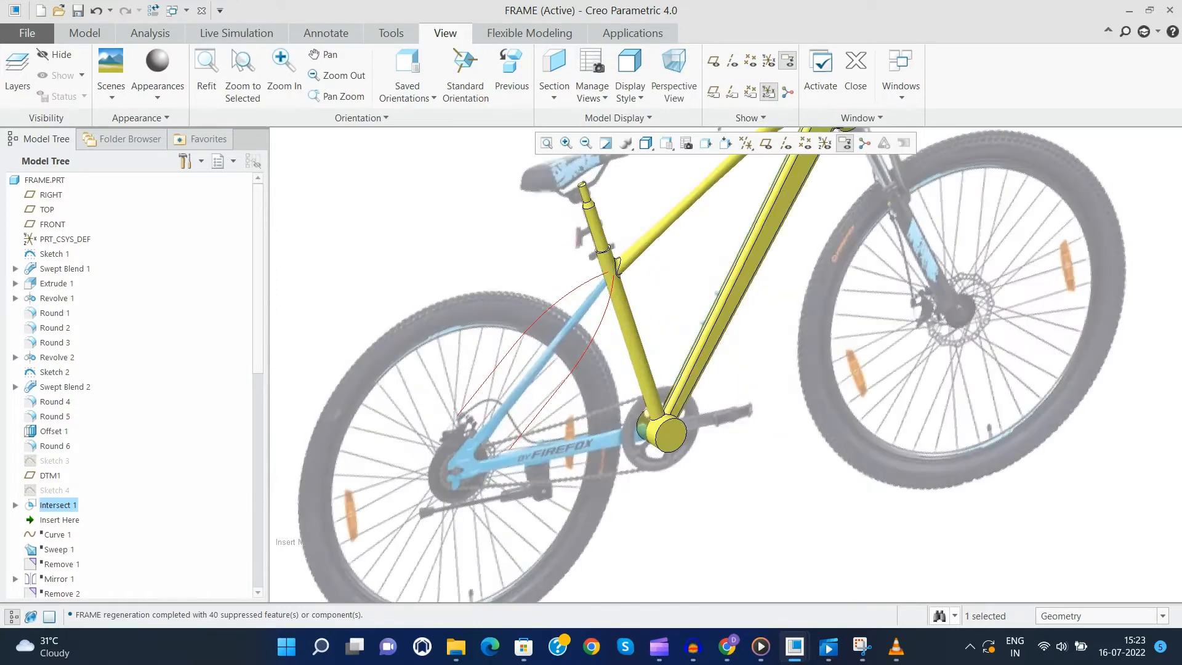
pyautogui.click(55, 491)
pyautogui.moveTo(724, 345)
pyautogui.mouseDown(button='middle')
pyautogui.moveTo(718, 312)
pyautogui.moveTo(637, 355)
pyautogui.mouseUp(button='middle')
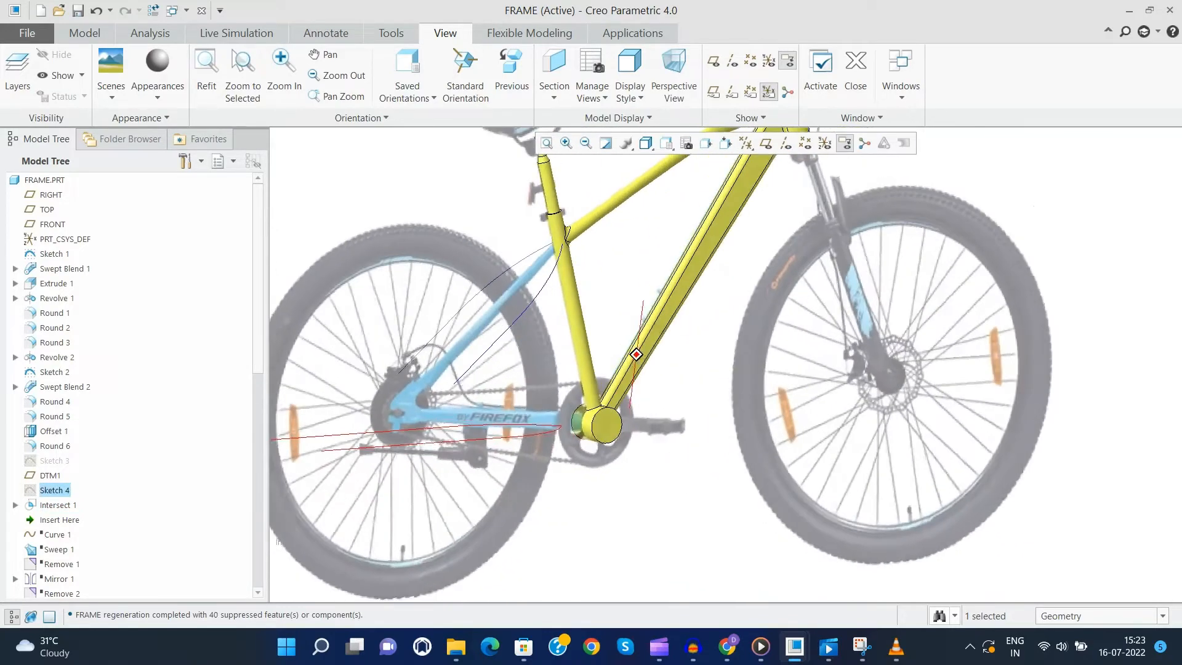
# Step: Open Sketch 3 of the seat stay, move its 31.90, 39.40 and 65.00 dimensions clear of the geometry in wireframe display, and accept it
pyautogui.click(55, 460)
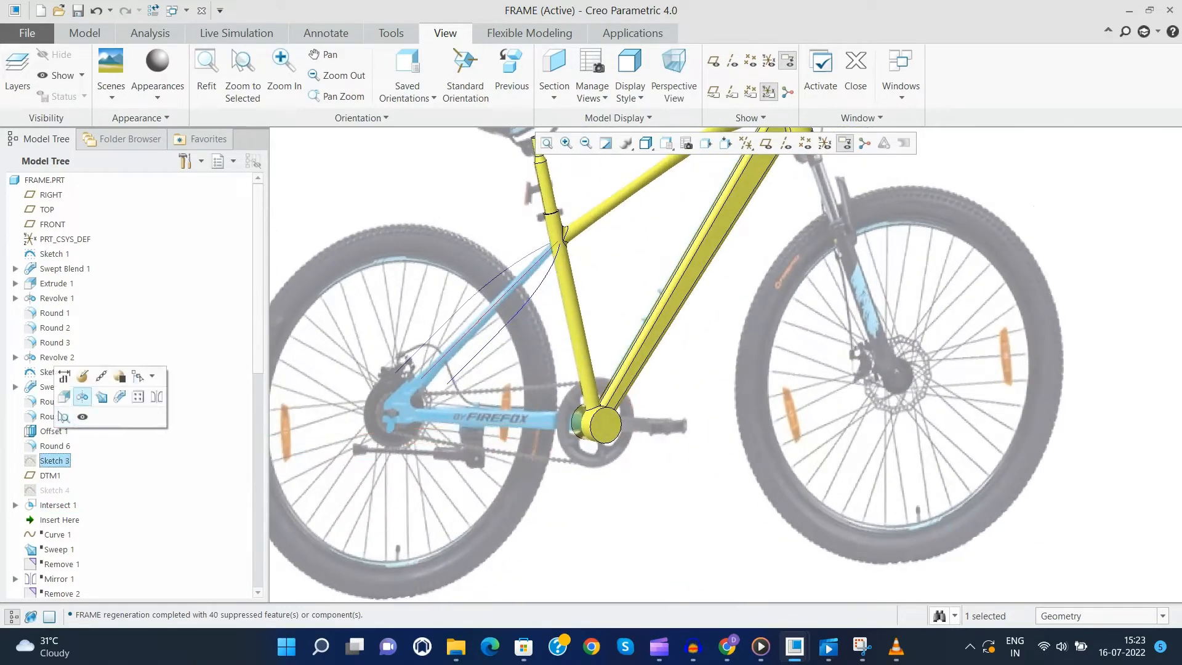
pyautogui.click(99, 379)
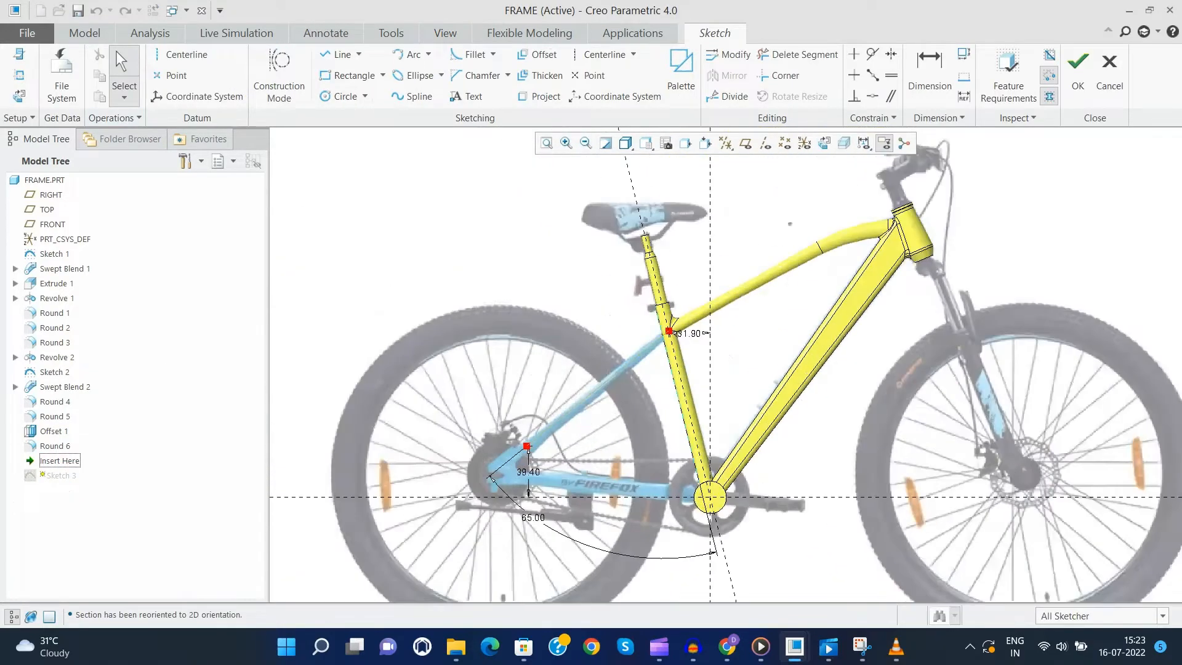
pyautogui.moveTo(761, 247); pyautogui.dragTo(767, 242)
pyautogui.hotkey('ctrl', '6')
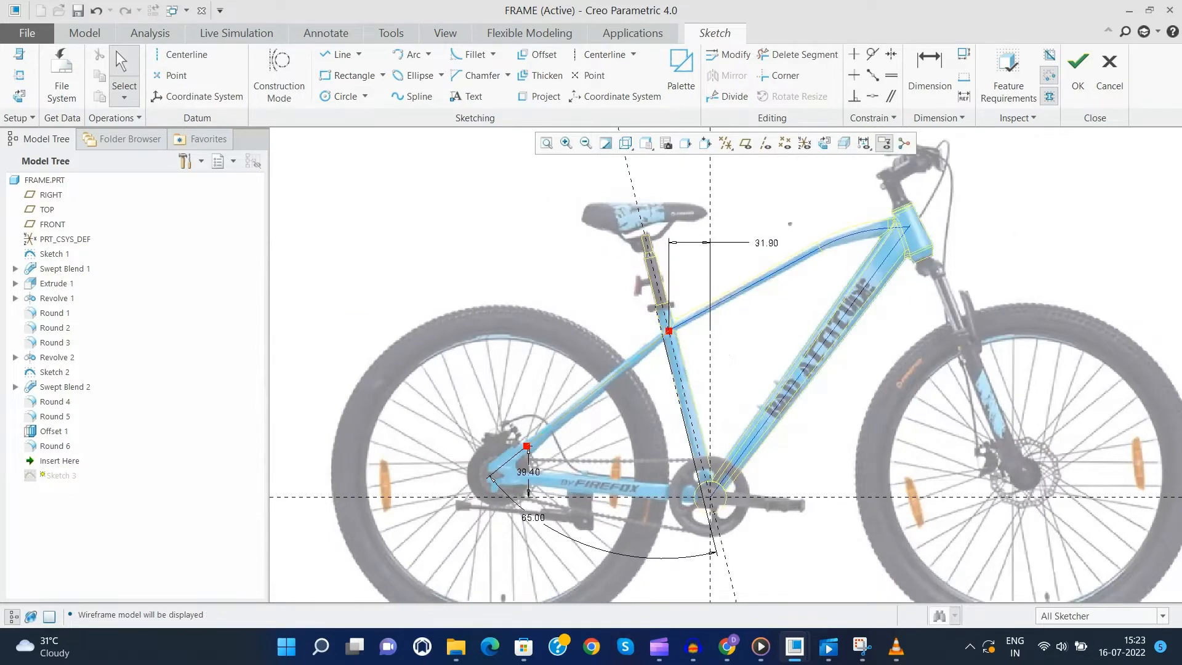
pyautogui.moveTo(528, 472); pyautogui.dragTo(356, 317)
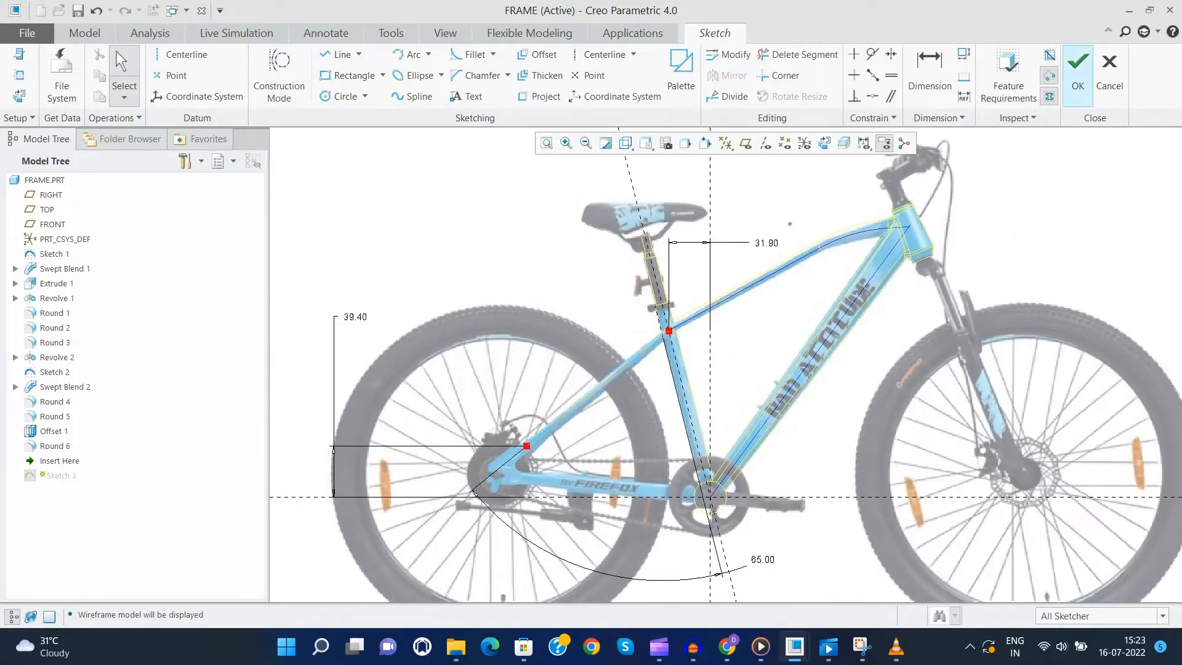
pyautogui.click(1077, 67)
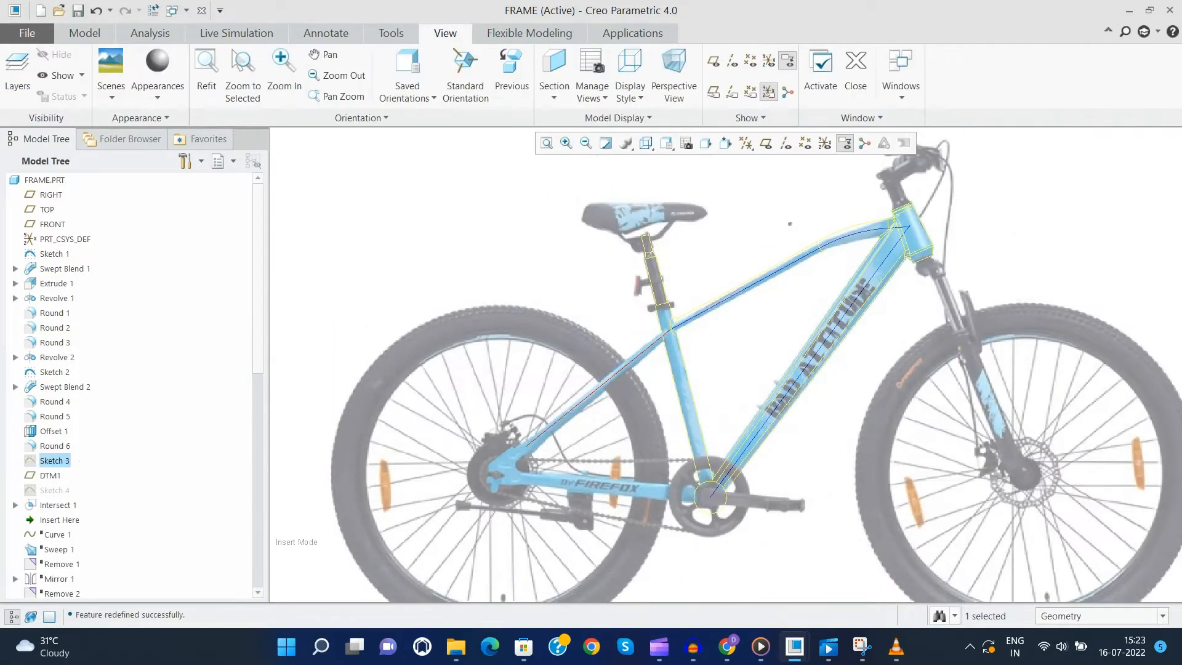
# Step: Open the definition of Sketch 4 on DTM1 and orient it to the sketch plane
pyautogui.click(50, 475)
pyautogui.click(80, 431)
pyautogui.click(824, 143)
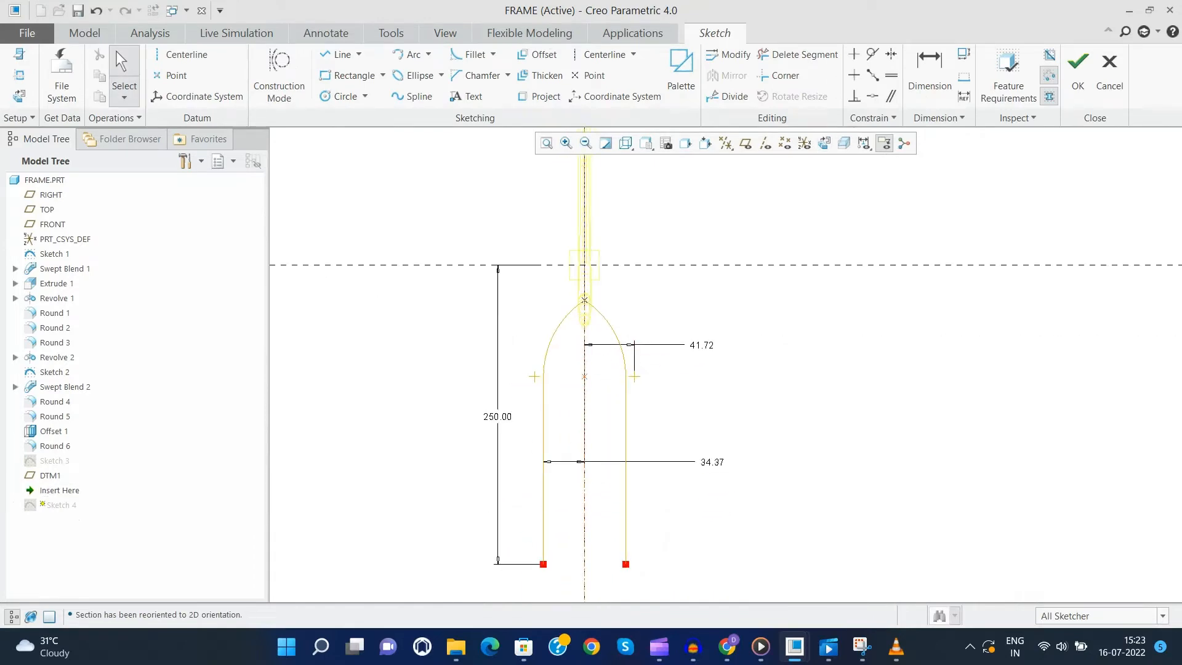
# Step: Accept Sketch 4, try intersecting it with Sketch 3, and delete the extra seat stay curve
pyautogui.click(1078, 68)
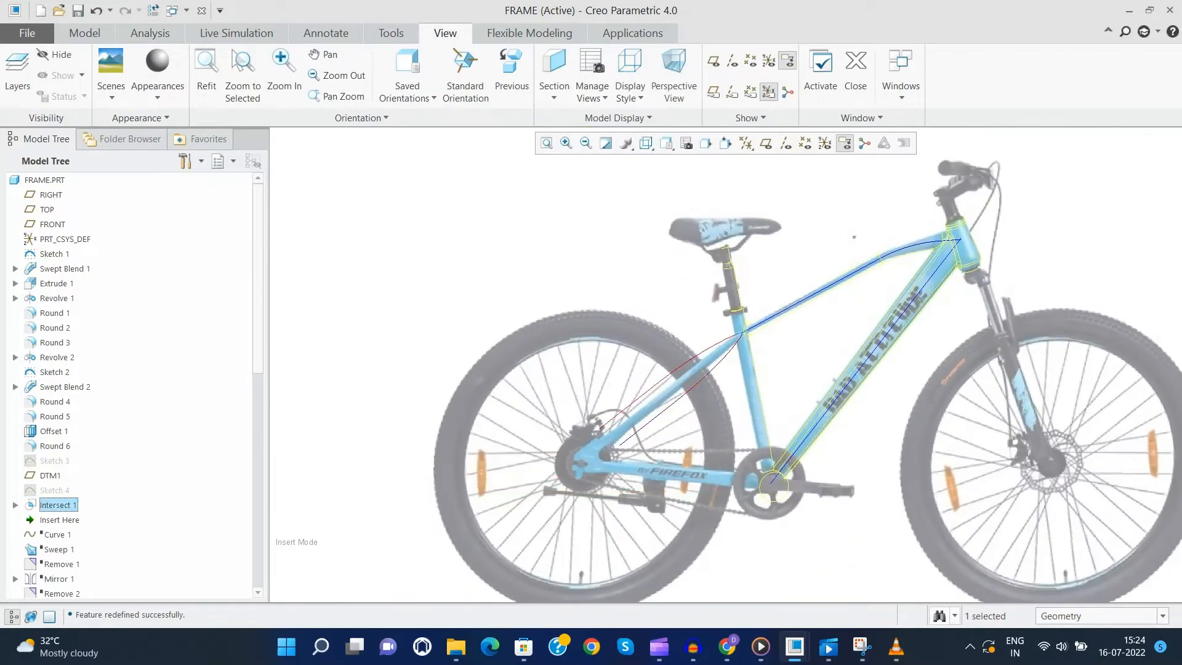
pyautogui.click(707, 328)
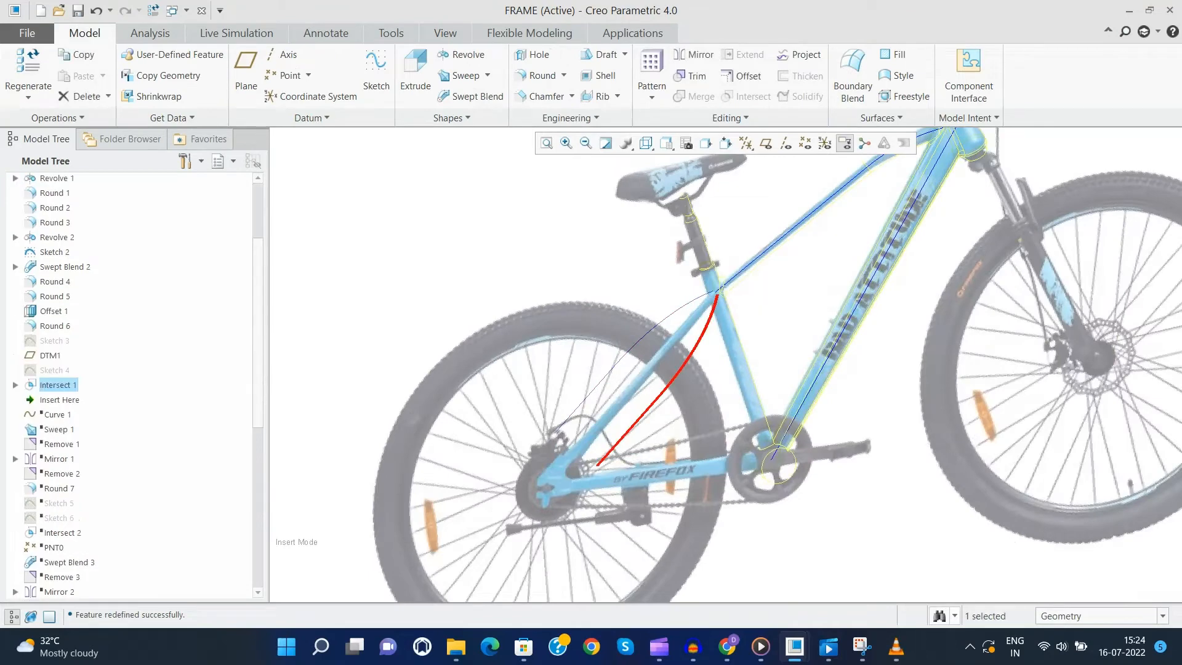
pyautogui.click(55, 370)
pyautogui.keyDown('ctrl'); pyautogui.click(54, 341); pyautogui.keyUp('ctrl')
pyautogui.click(746, 96)
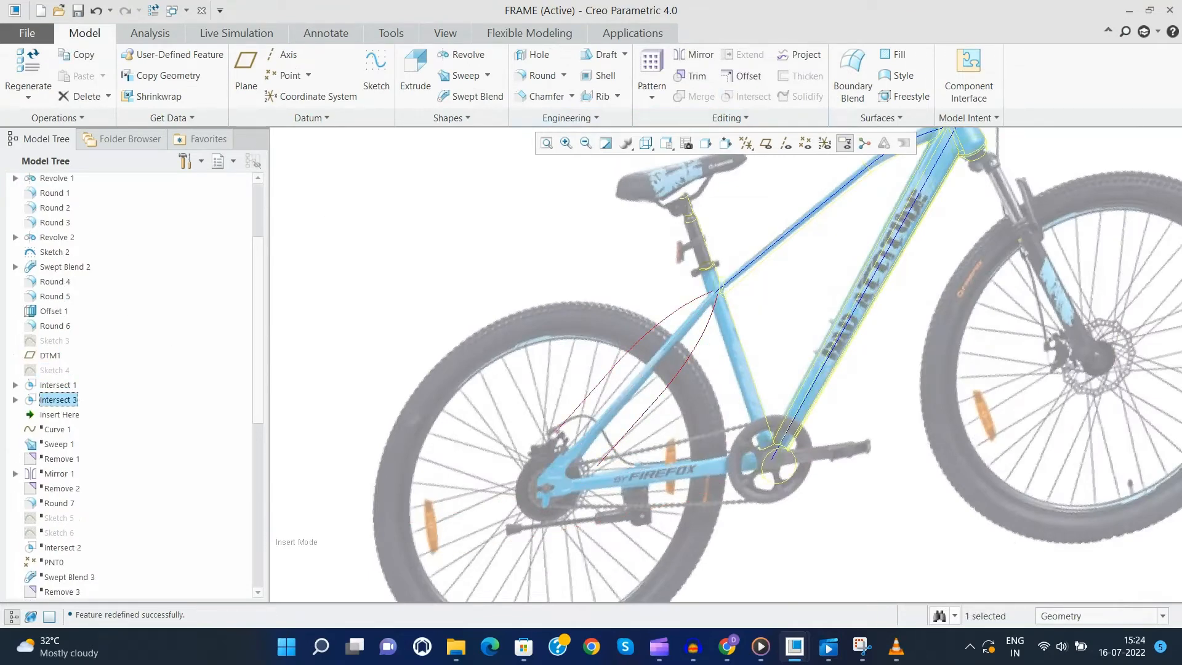
pyautogui.press('Delete')
pyautogui.press('Return')
# Step: Roll the model forward to include Curve 1 and Sweep 1, and display the frame shaded with edges
pyautogui.click(53, 400)
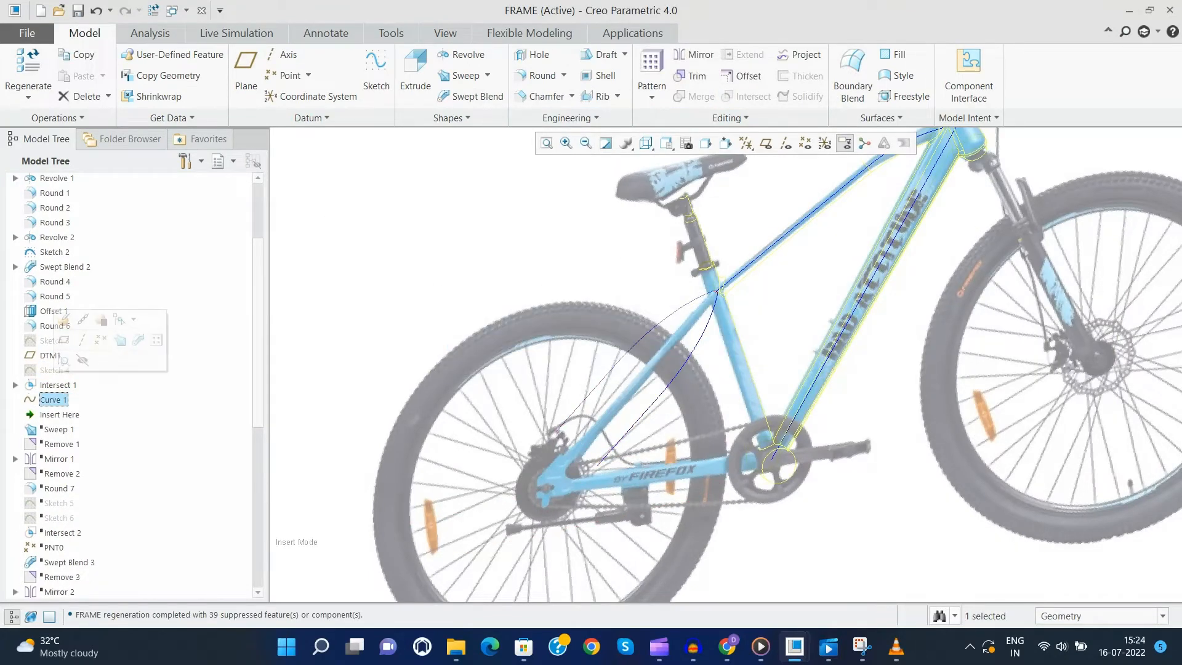
pyautogui.click(60, 415)
pyautogui.hotkey('ctrl', '2')
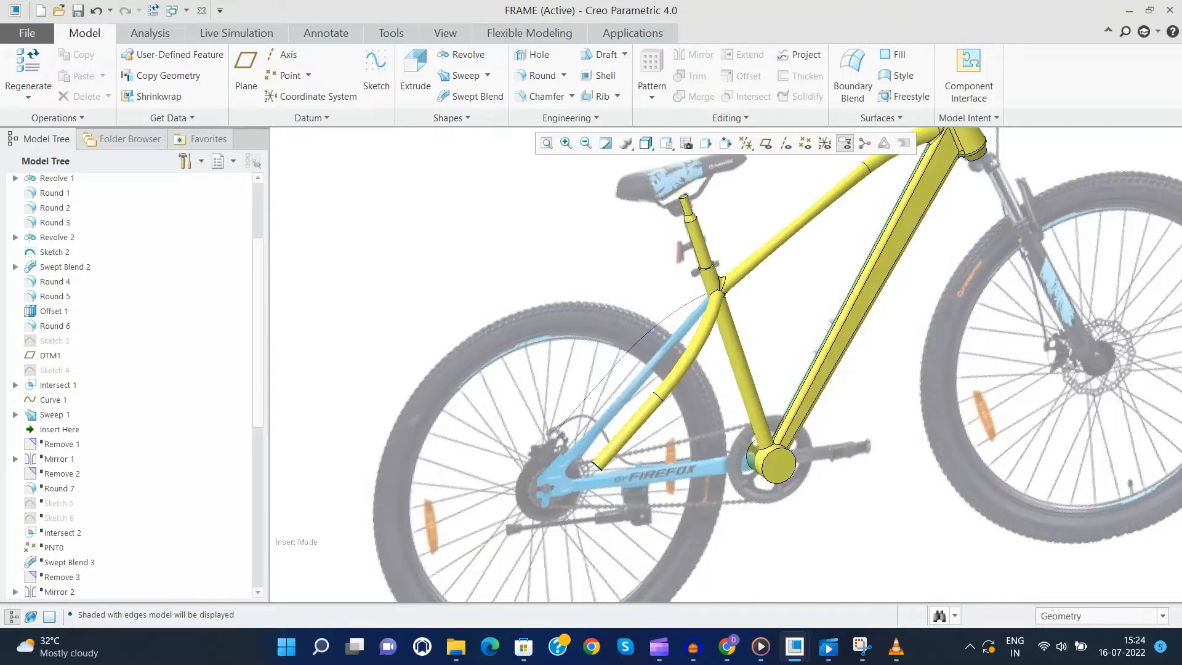
# Step: Review the references, options and circular section sketch of Sweep 1, and leave its definition
pyautogui.click(55, 415)
pyautogui.click(87, 117)
pyautogui.click(161, 118)
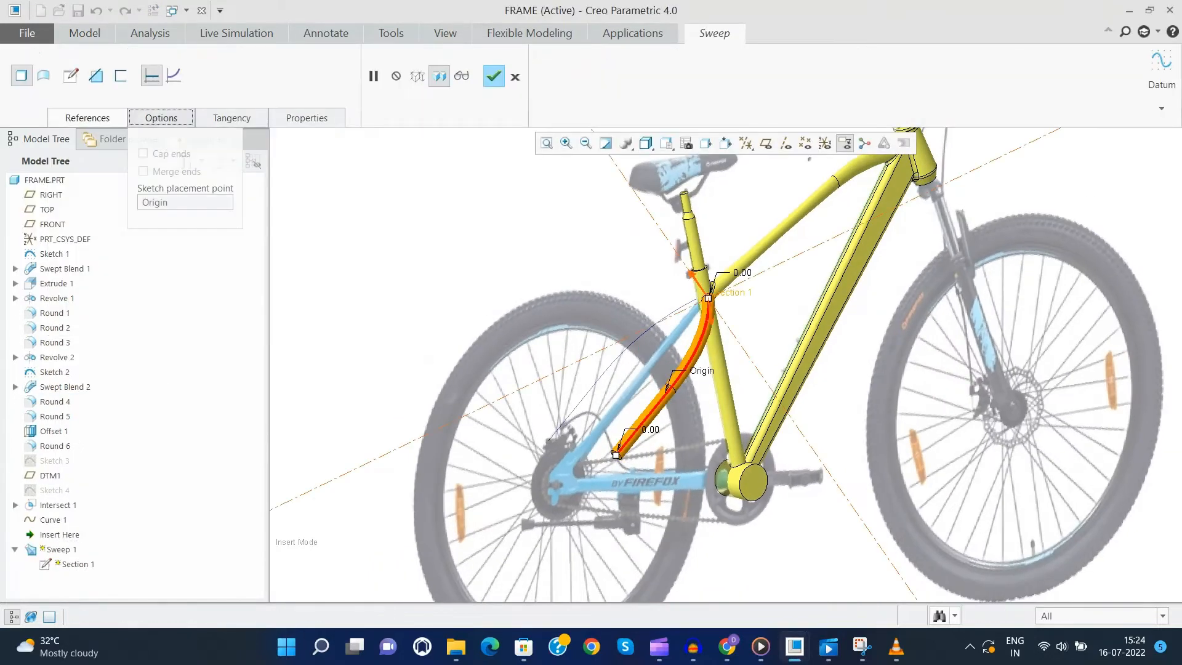
pyautogui.click(161, 118)
pyautogui.click(71, 76)
pyautogui.click(824, 143)
pyautogui.scroll(-6, 685, 298)
pyautogui.doubleClick(732, 276)
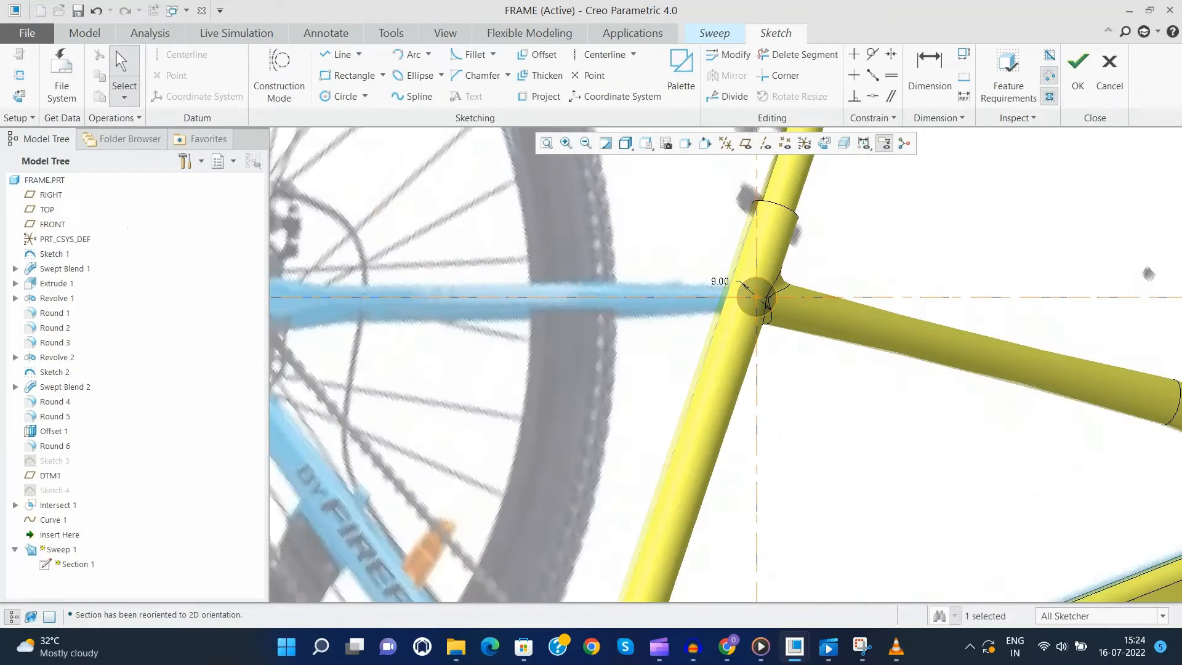
pyautogui.click(1078, 70)
pyautogui.click(459, 70)
# Step: Roll the model past Remove 1 and back again to inspect the leftover face at the seat stay joint
pyautogui.scroll(6, 850, 283)
pyautogui.moveTo(800, 344); pyautogui.dragTo(751, 395, button='middle')
pyautogui.scroll(-2, 62, 493)
pyautogui.moveTo(59, 476); pyautogui.dragTo(60, 496)
pyautogui.click(59, 475)
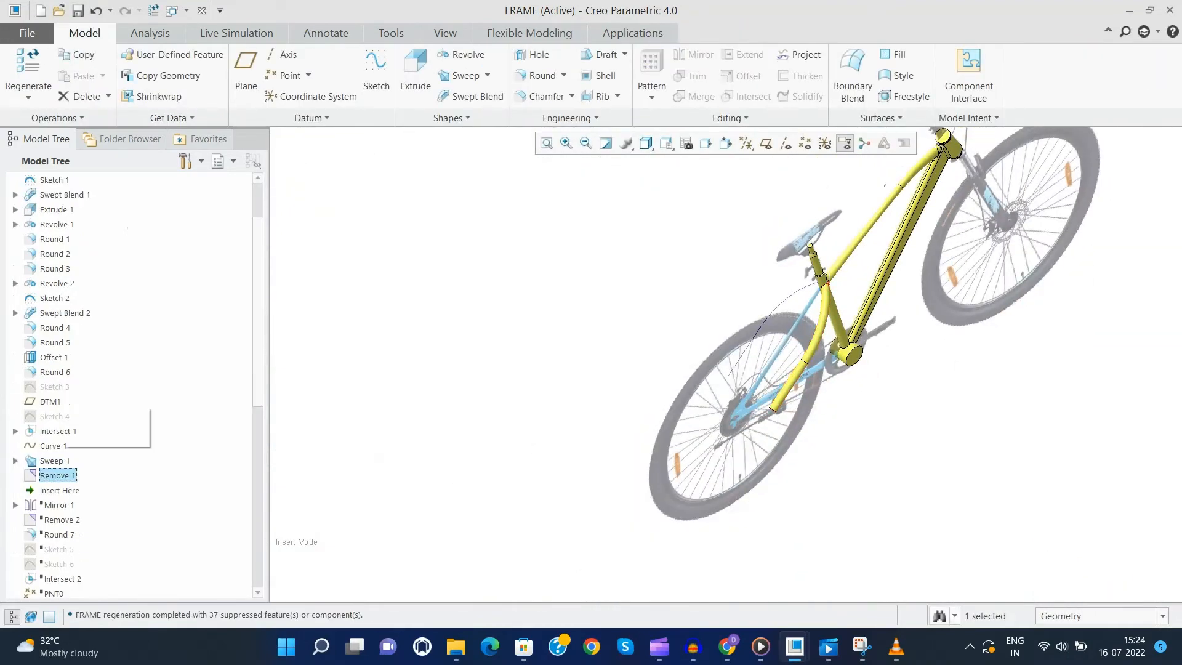
pyautogui.moveTo(751, 370); pyautogui.dragTo(801, 333, button='middle')
pyautogui.scroll(-8, 825, 285)
pyautogui.moveTo(60, 491); pyautogui.dragTo(60, 468)
pyautogui.moveTo(708, 345); pyautogui.dragTo(733, 271, button='middle')
pyautogui.click(727, 303)
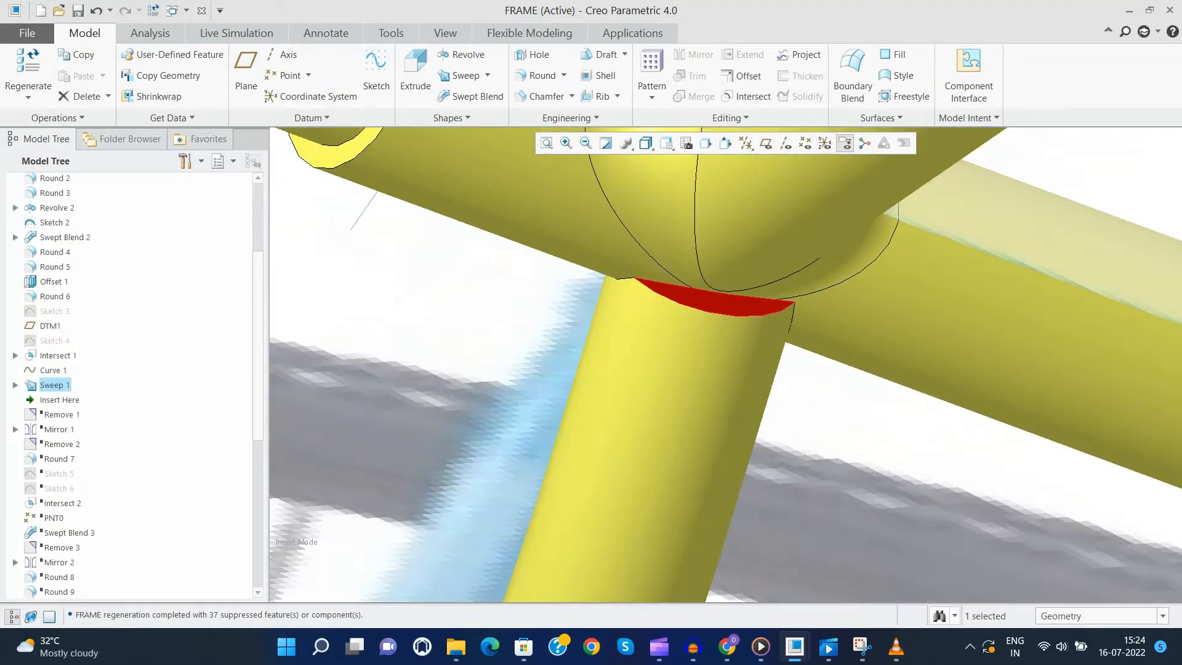
# Step: Roll the model forward to include Remove 1 and Mirror 1, and review Mirror 1's references with datum planes displayed
pyautogui.moveTo(59, 400); pyautogui.dragTo(59, 433)
pyautogui.scroll(5, 677, 302)
pyautogui.scroll(5, 628, 314)
pyautogui.moveTo(628, 320); pyautogui.dragTo(683, 326, button='middle')
pyautogui.click(55, 414)
pyautogui.click(59, 335)
pyautogui.click(87, 118)
pyautogui.click(766, 144)
pyautogui.click(322, 77)
# Step: Roll the model forward to include Remove 2 and Round 7, and inspect the rounded seat stay joint
pyautogui.scroll(1, 678, 330)
pyautogui.scroll(-2, 136, 431)
pyautogui.moveTo(59, 431); pyautogui.dragTo(59, 468)
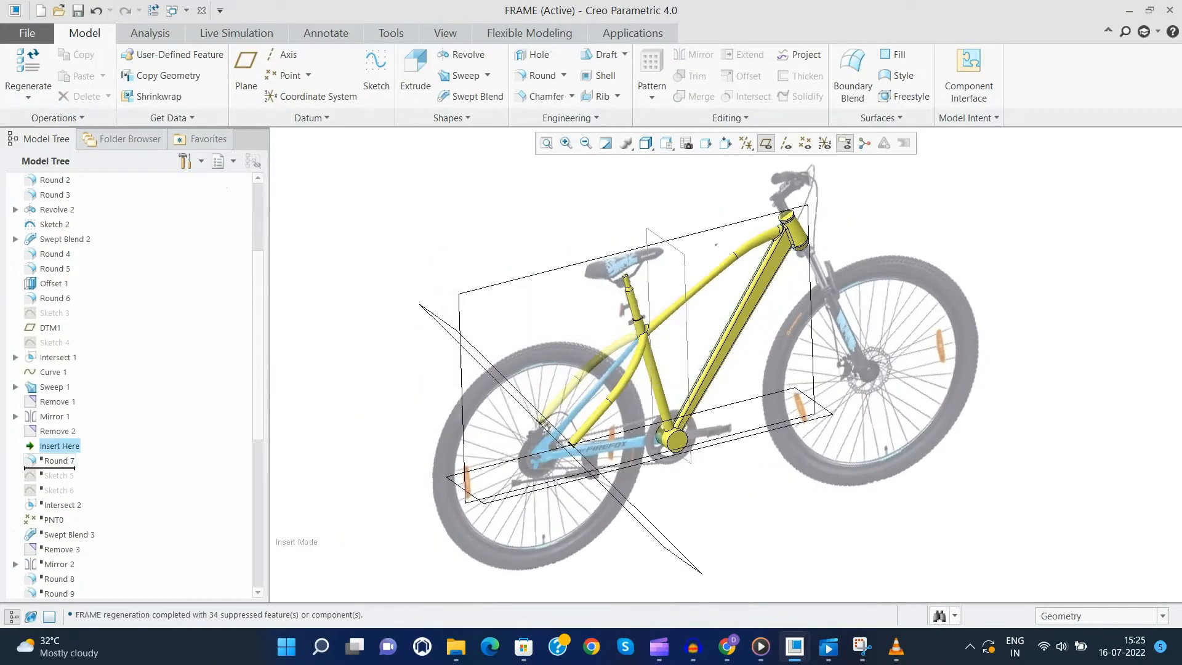
pyautogui.scroll(-5, 616, 326)
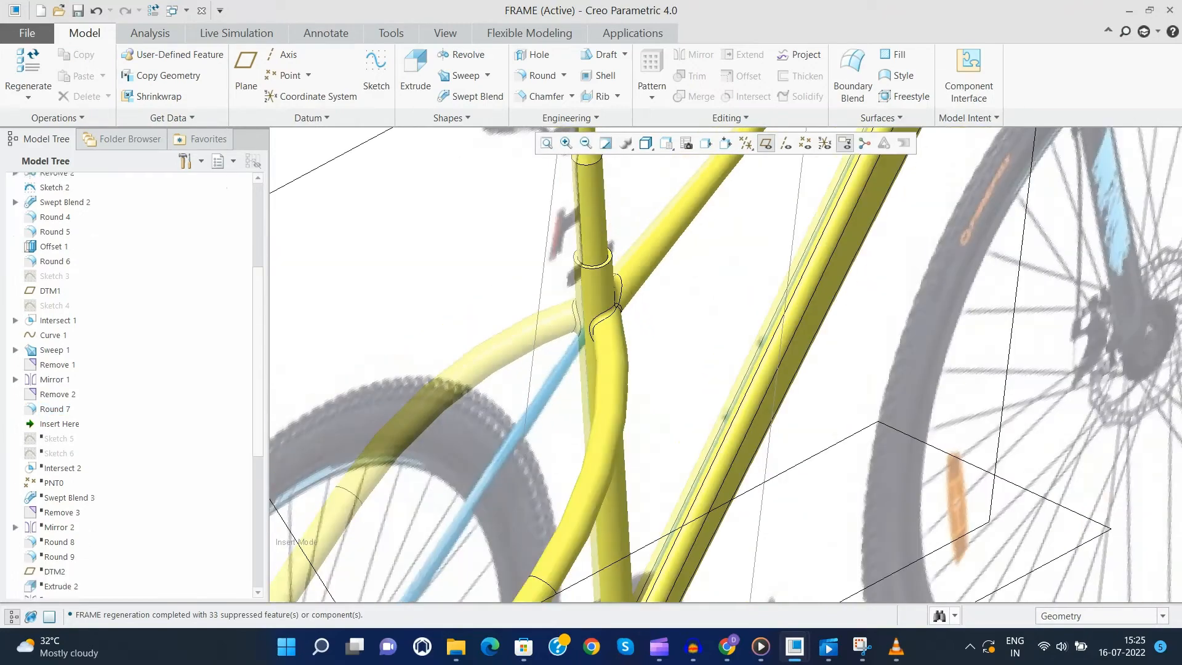
pyautogui.scroll(-1, 135, 425)
# Step: Roll the model forward to include Sketch 5 and Sketch 6, and open Sketch 5 of the chain stay for review
pyautogui.moveTo(59, 386); pyautogui.dragTo(59, 413)
pyautogui.click(54, 387)
pyautogui.scroll(5, 733, 296)
pyautogui.moveTo(733, 295); pyautogui.dragTo(668, 336, button='middle')
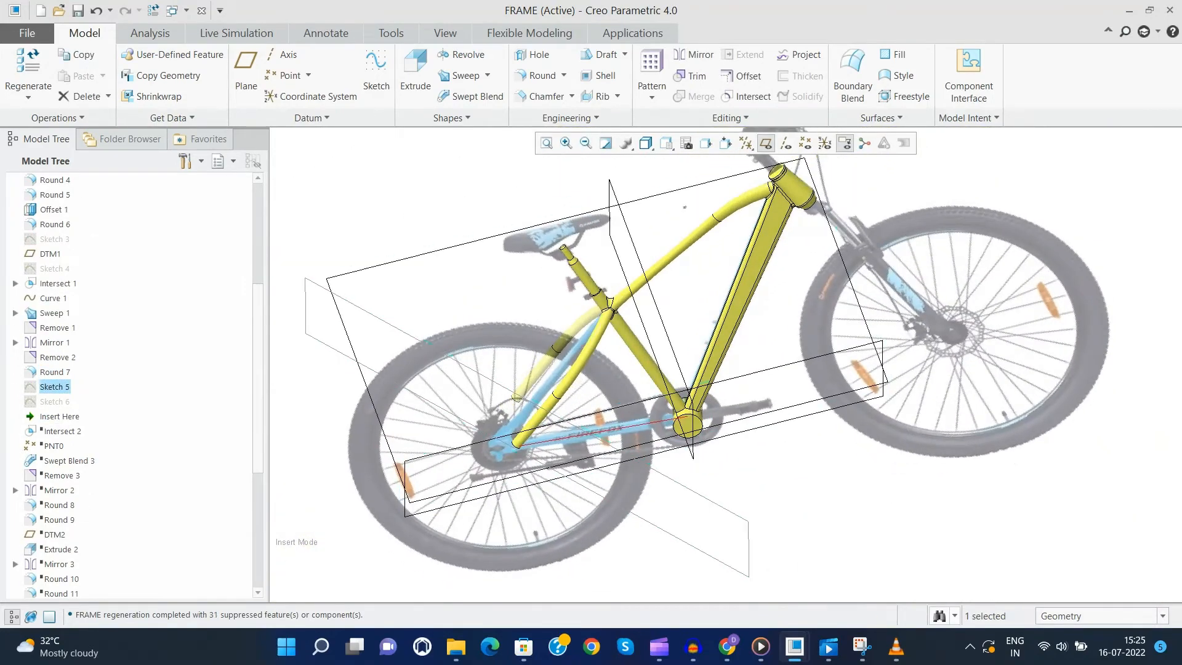
pyautogui.scroll(4, 640, 462)
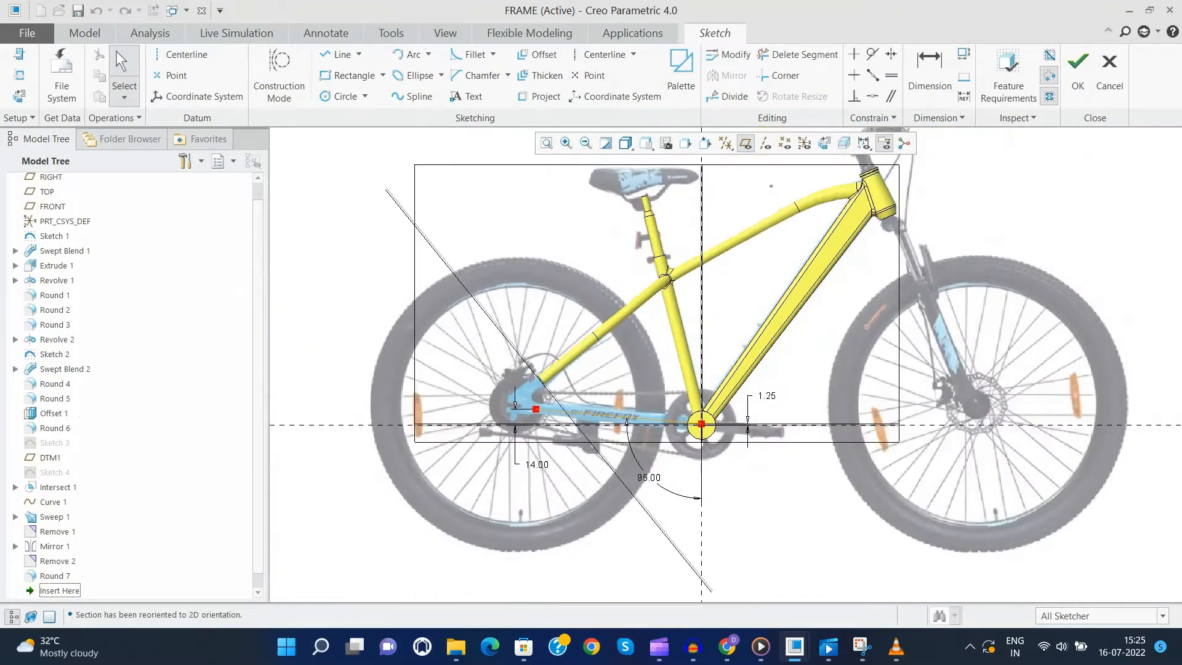
# Step: Show Sketch 5 in wireframe without datum planes, move its 14.00, 95.00 and 1.25 dimensions clear of the geometry, and accept it
pyautogui.hotkey('ctrl', '6')
pyautogui.click(745, 143)
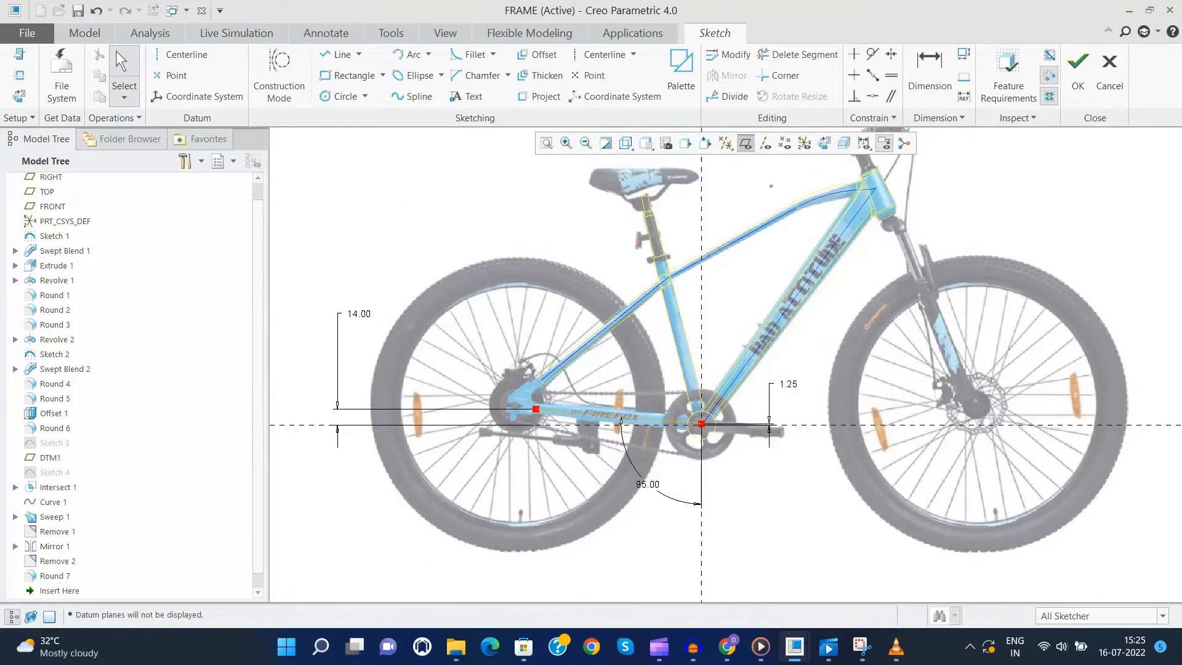
pyautogui.click(1077, 71)
# Step: Open Sketch 6 of the chain stay, examine it against the frame shaded with edges, and accept it
pyautogui.click(78, 418)
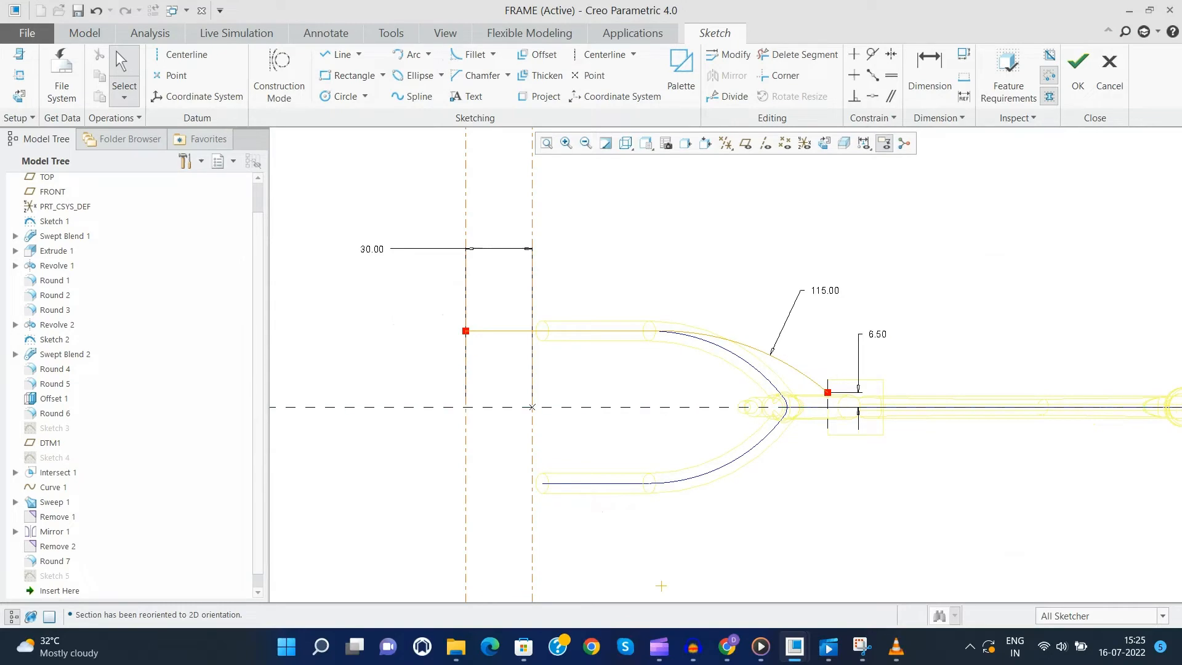
pyautogui.hotkey('ctrl', '2')
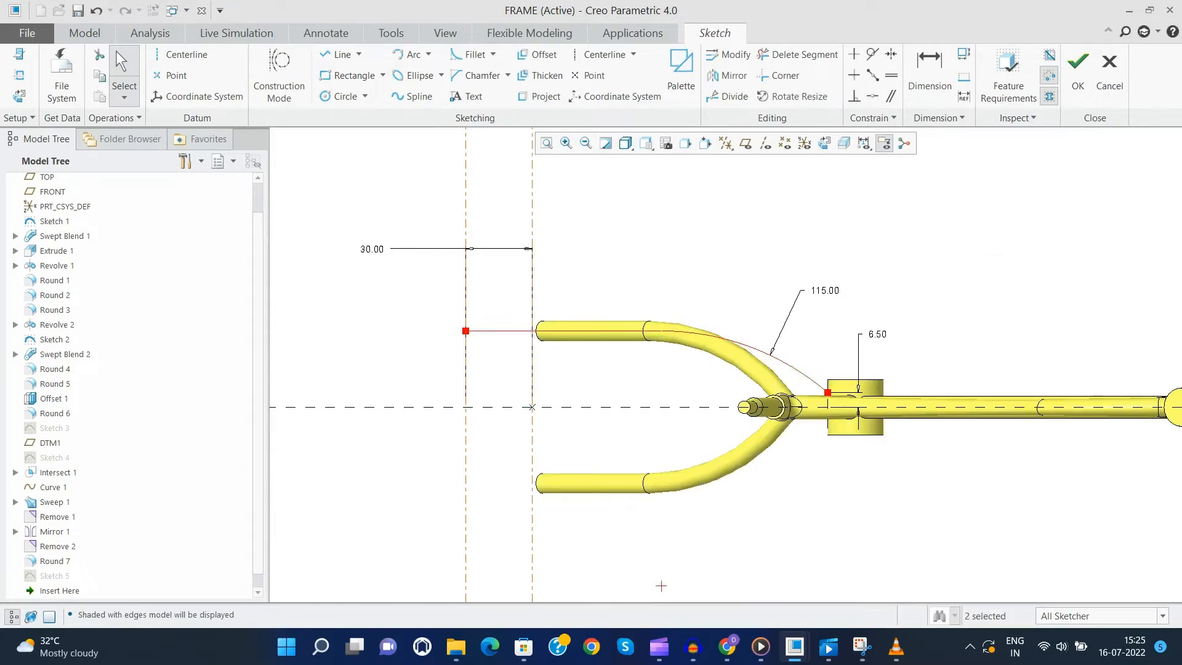
pyautogui.click(1077, 70)
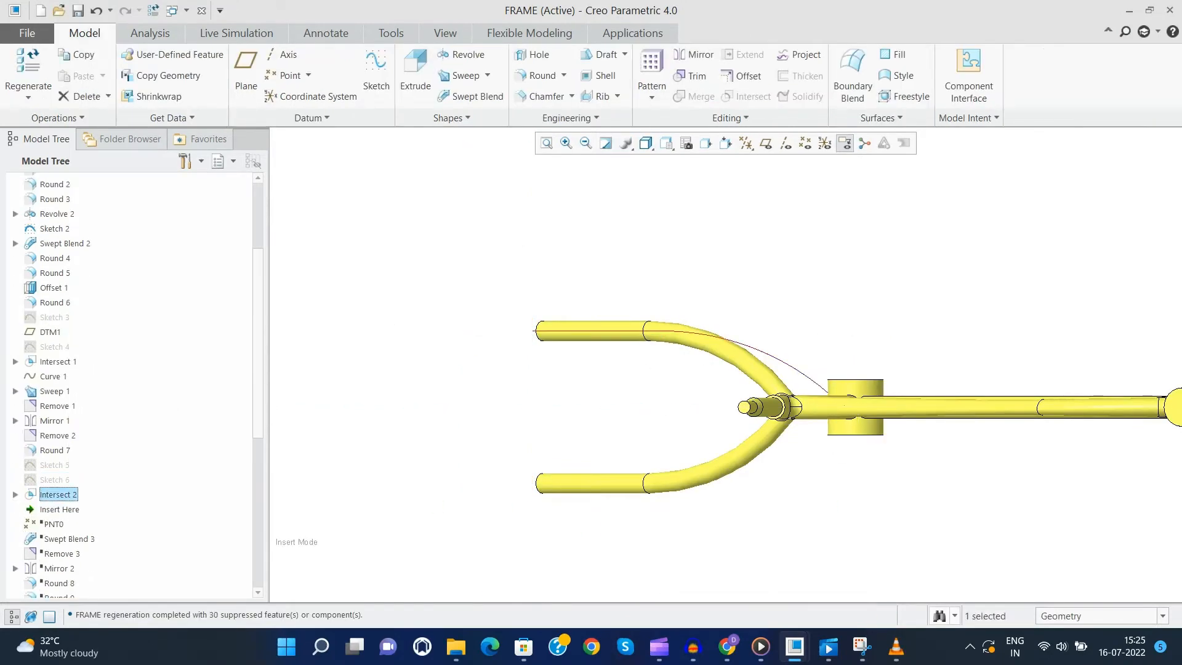
# Step: Roll the model forward to include PNT0 and Swept Blend 3, and view the new chain stay from behind
pyautogui.moveTo(628, 493); pyautogui.dragTo(628, 364, button='middle')
pyautogui.scroll(4, 628, 364)
pyautogui.moveTo(60, 510); pyautogui.dragTo(69, 546)
pyautogui.scroll(-3, 708, 418)
pyautogui.moveTo(646, 382); pyautogui.dragTo(849, 406, button='middle')
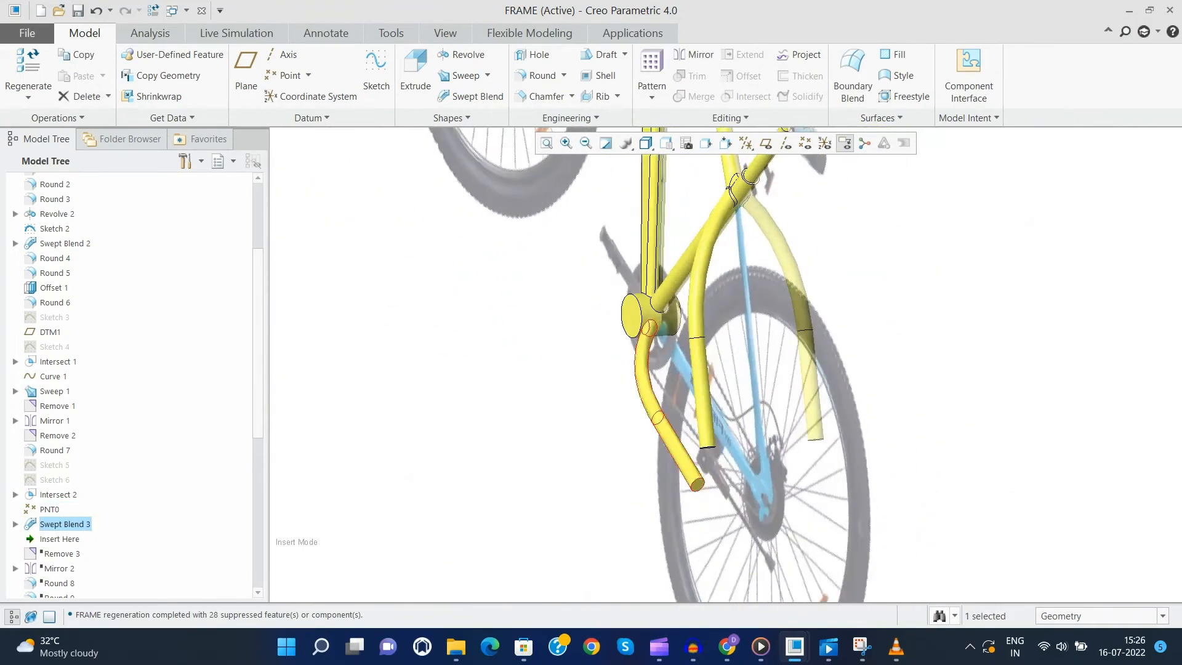
# Step: Inspect the chain stay's end face at the bottom bracket, include Remove 3, and return to the default orientation
pyautogui.click(654, 326)
pyautogui.scroll(-4, 654, 325)
pyautogui.moveTo(654, 314)
pyautogui.mouseDown(button='middle')
pyautogui.moveTo(524, 308)
pyautogui.moveTo(732, 311)
pyautogui.moveTo(653, 314)
pyautogui.mouseUp(button='middle')
pyautogui.click(572, 295)
pyautogui.hotkey('ctrl', 'd')
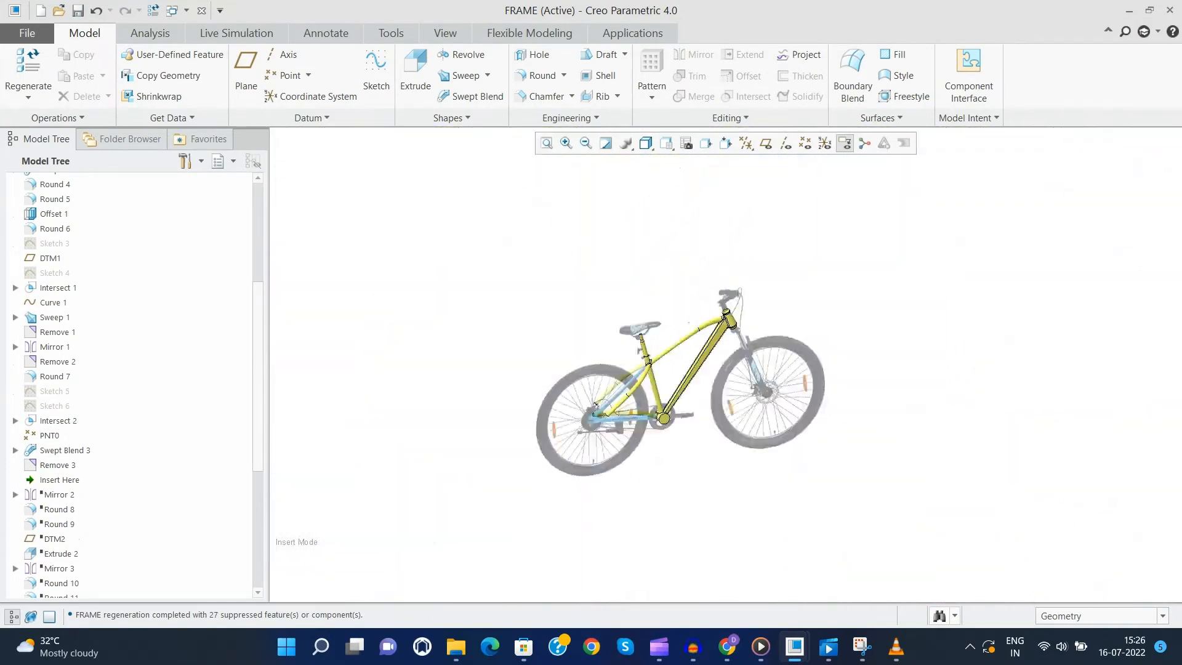
# Step: Roll the model forward to include Mirror 2 and view both chain stays
pyautogui.moveTo(59, 480); pyautogui.dragTo(59, 502)
pyautogui.click(683, 511)
pyautogui.moveTo(684, 511); pyautogui.dragTo(684, 542, button='middle')
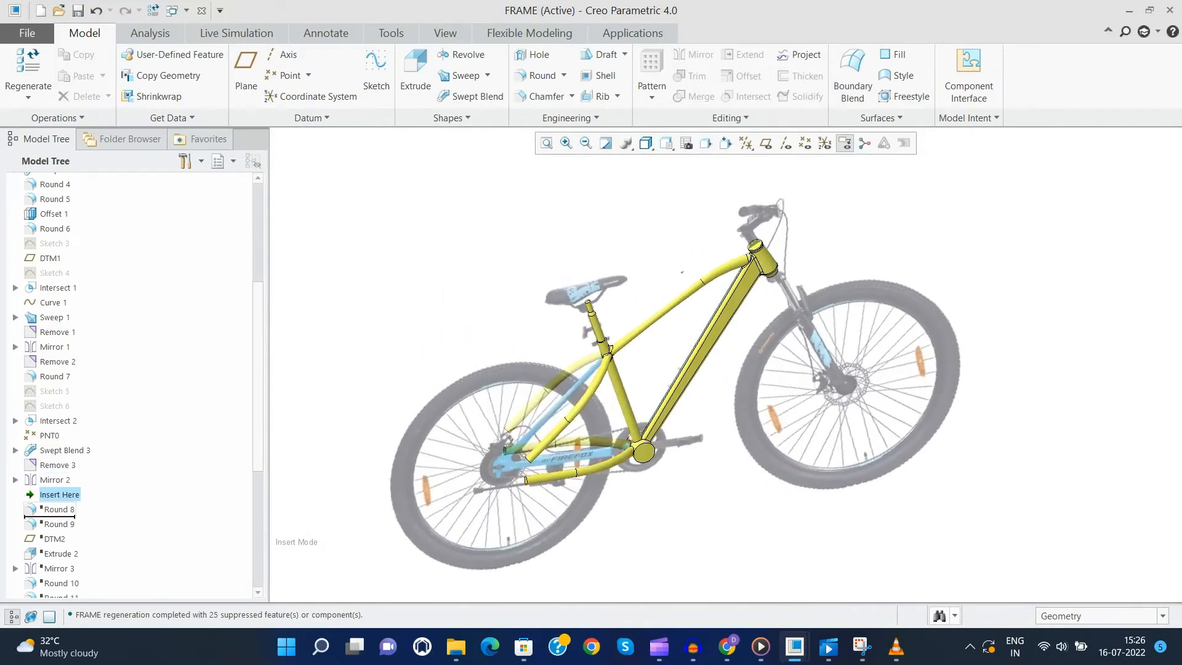
# Step: Roll the model forward to include Round 8 and Round 9, and inspect both rounds at the bottom bracket
pyautogui.moveTo(60, 511); pyautogui.dragTo(59, 525)
pyautogui.scroll(-6, 610, 440)
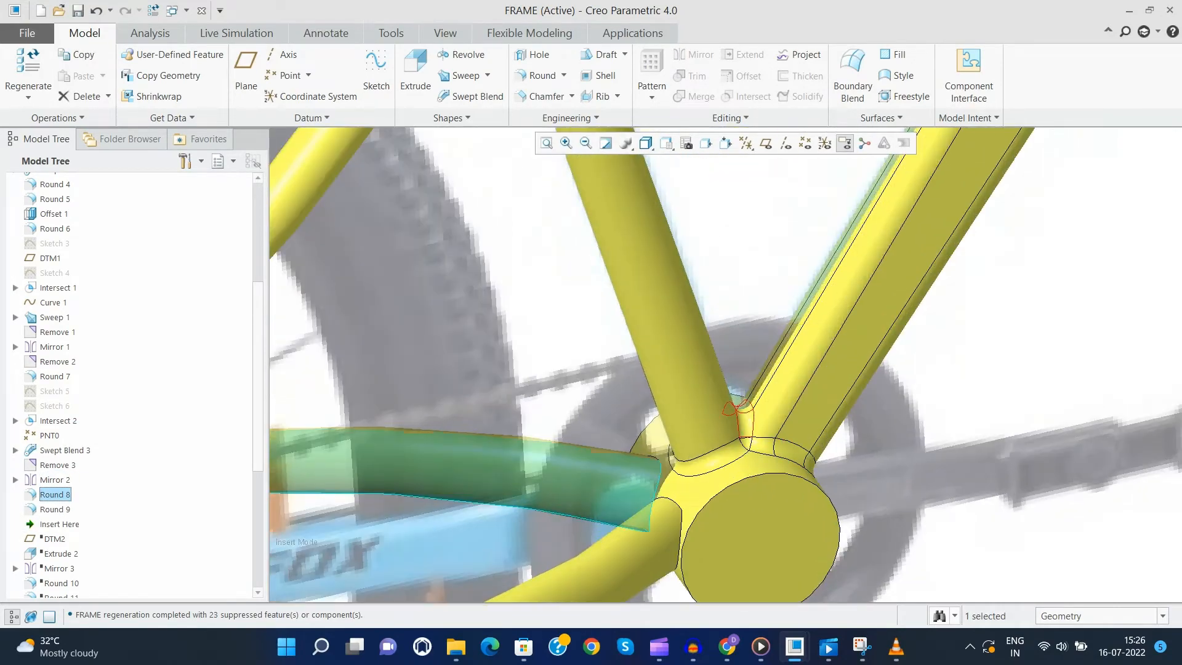
pyautogui.scroll(4, 646, 351)
pyautogui.click(55, 509)
pyautogui.scroll(-2, 92, 502)
pyautogui.scroll(-2, 376, 452)
pyautogui.scroll(6, 769, 431)
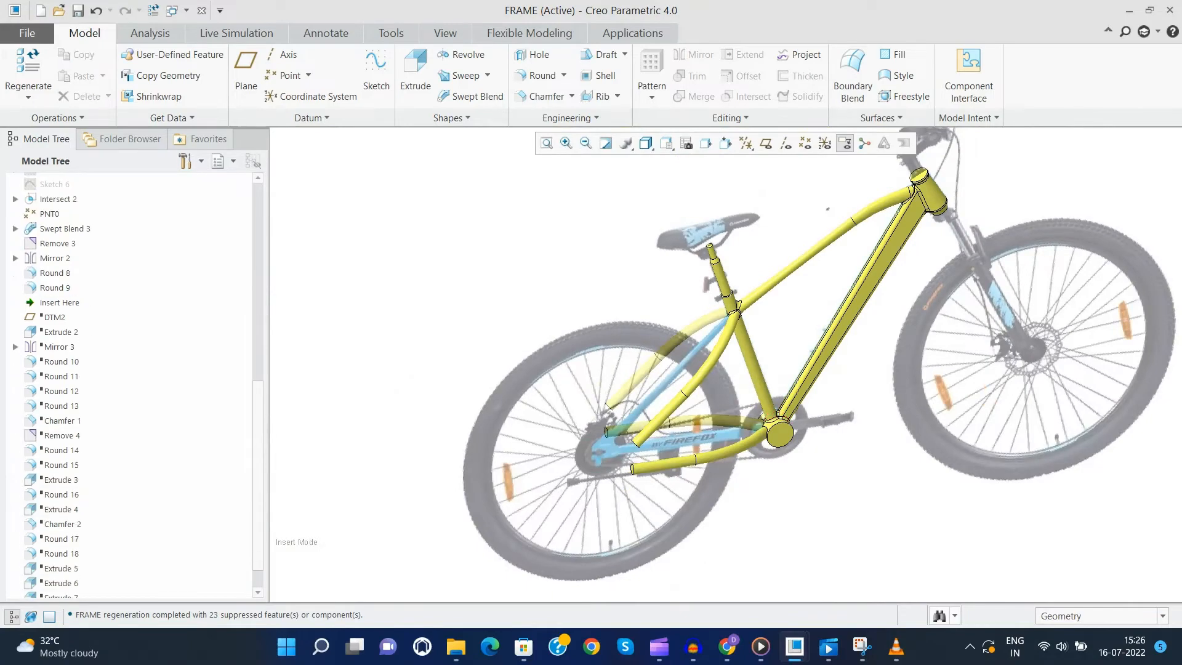
# Step: Roll the model forward to include DTM2 and Extrude 2, and inspect the rear dropout plate
pyautogui.moveTo(59, 302); pyautogui.dragTo(59, 336)
pyautogui.click(58, 317)
pyautogui.scroll(-5, 613, 469)
pyautogui.scroll(2, 612, 469)
pyautogui.moveTo(635, 474); pyautogui.dragTo(616, 441, button='middle')
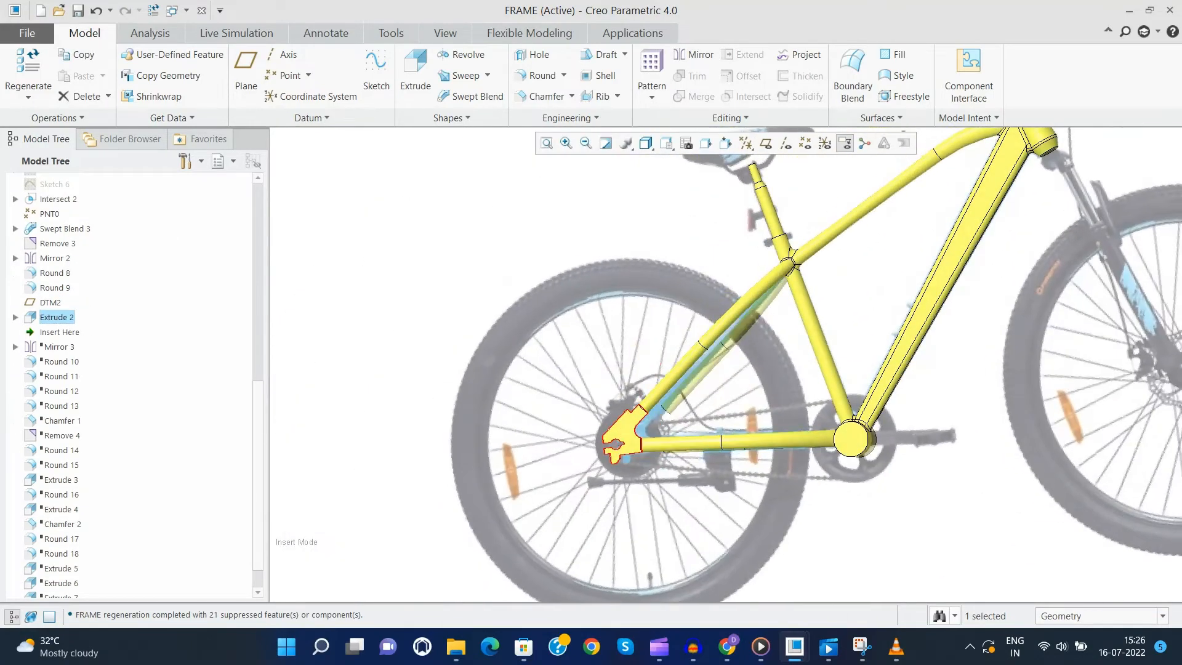
# Step: View the frame squarely from the side with the model rolled back before Extrude 2, and examine the dropout in the reference image
pyautogui.click(706, 144)
pyautogui.scroll(-6, 639, 415)
pyautogui.scroll(2, 612, 461)
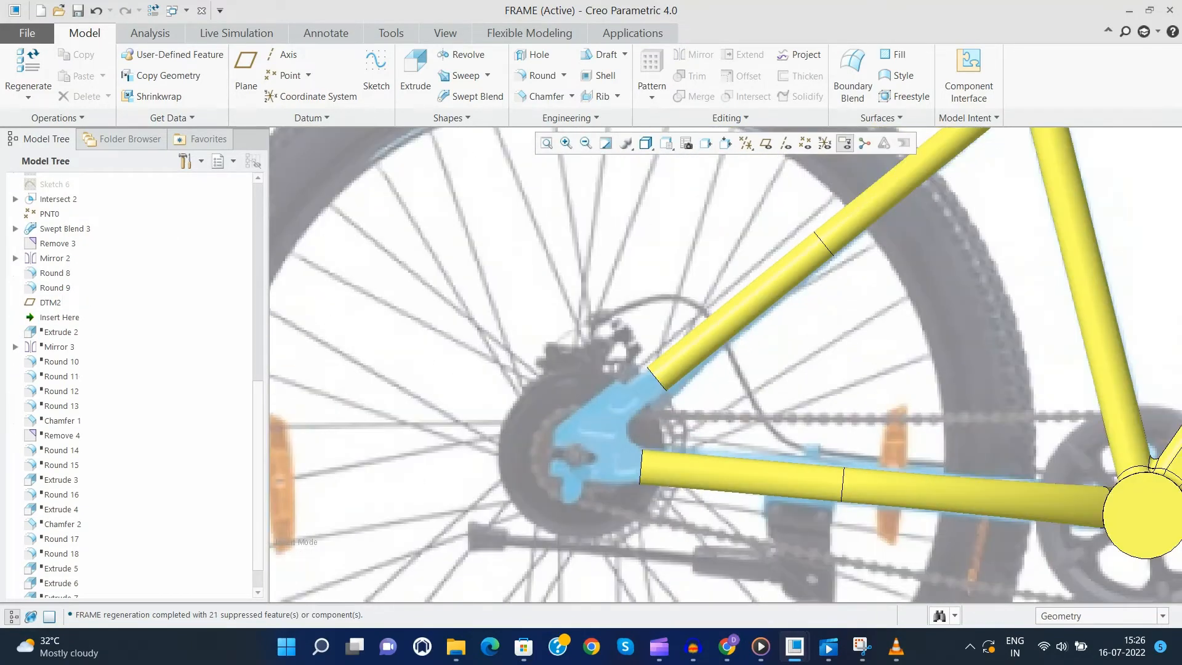
# Step: Include Extrude 2 again, review its placement, and open its internal dropout section
pyautogui.moveTo(59, 317); pyautogui.dragTo(59, 337)
pyautogui.click(59, 317)
pyautogui.click(94, 234)
pyautogui.click(87, 116)
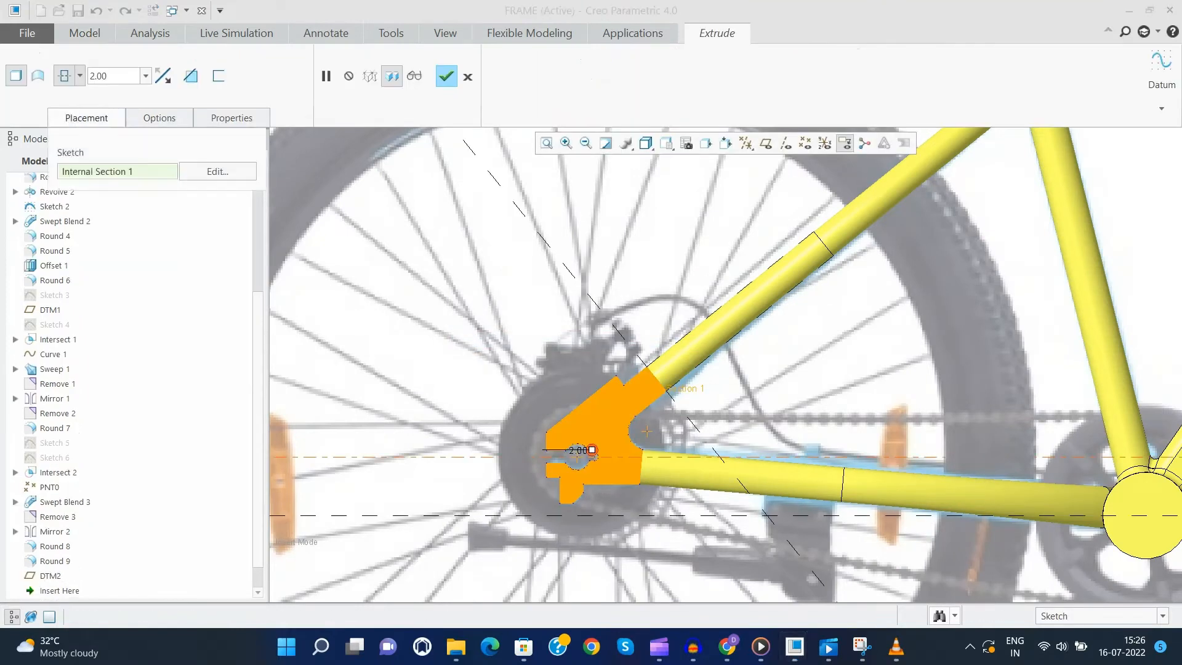
pyautogui.click(217, 172)
pyautogui.scroll(-3, 582, 578)
pyautogui.scroll(-1, 603, 438)
pyautogui.doubleClick(592, 434)
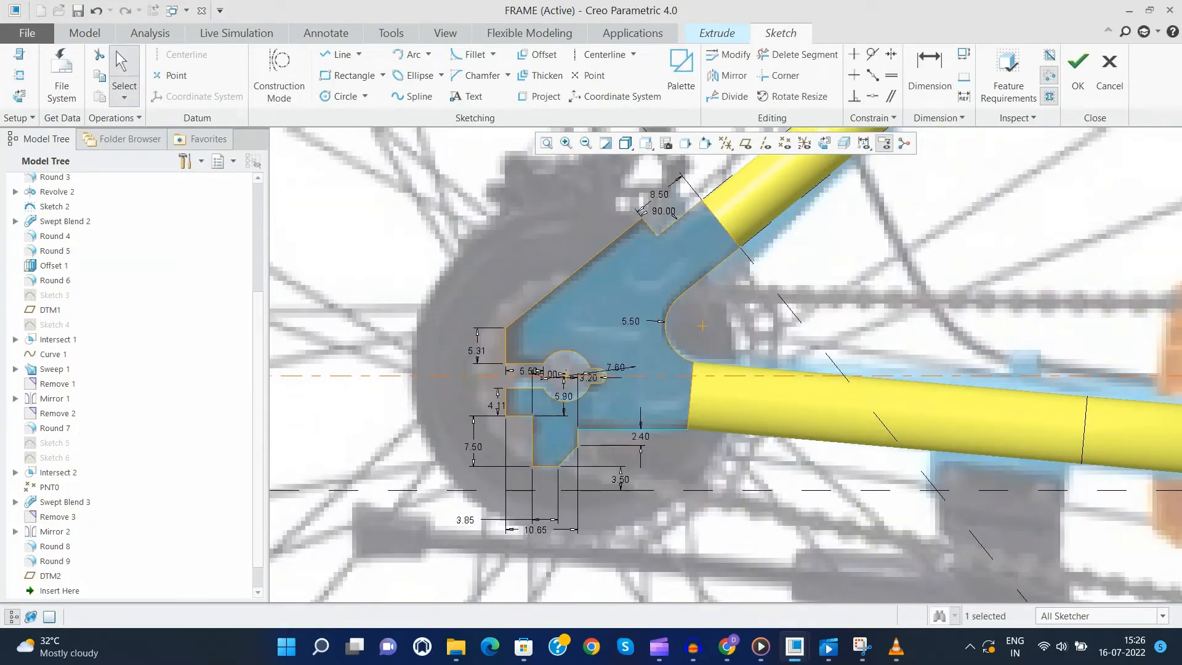
# Step: Show the dropout section in wireframe, spread its dimensions clear of the profile, and cancel the Extrude 2 definition
pyautogui.click(626, 144)
pyautogui.click(660, 258)
pyautogui.scroll(3, 607, 352)
pyautogui.scroll(-2, 529, 344)
pyautogui.moveTo(545, 356); pyautogui.dragTo(493, 250)
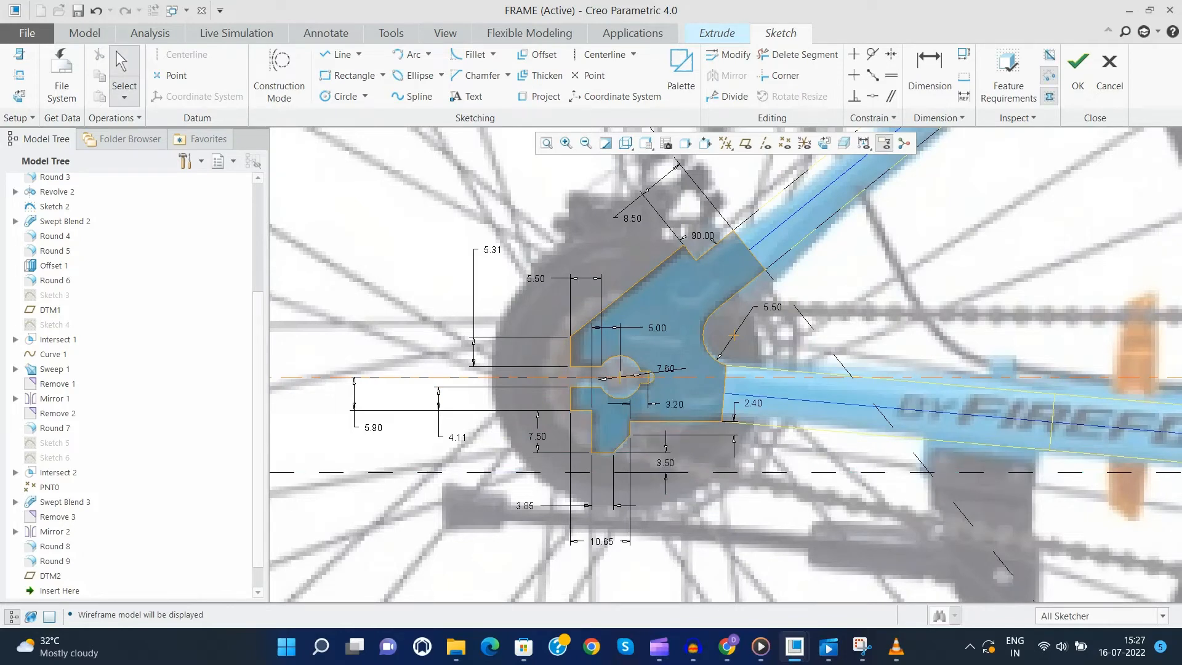
pyautogui.click(1077, 68)
pyautogui.click(467, 76)
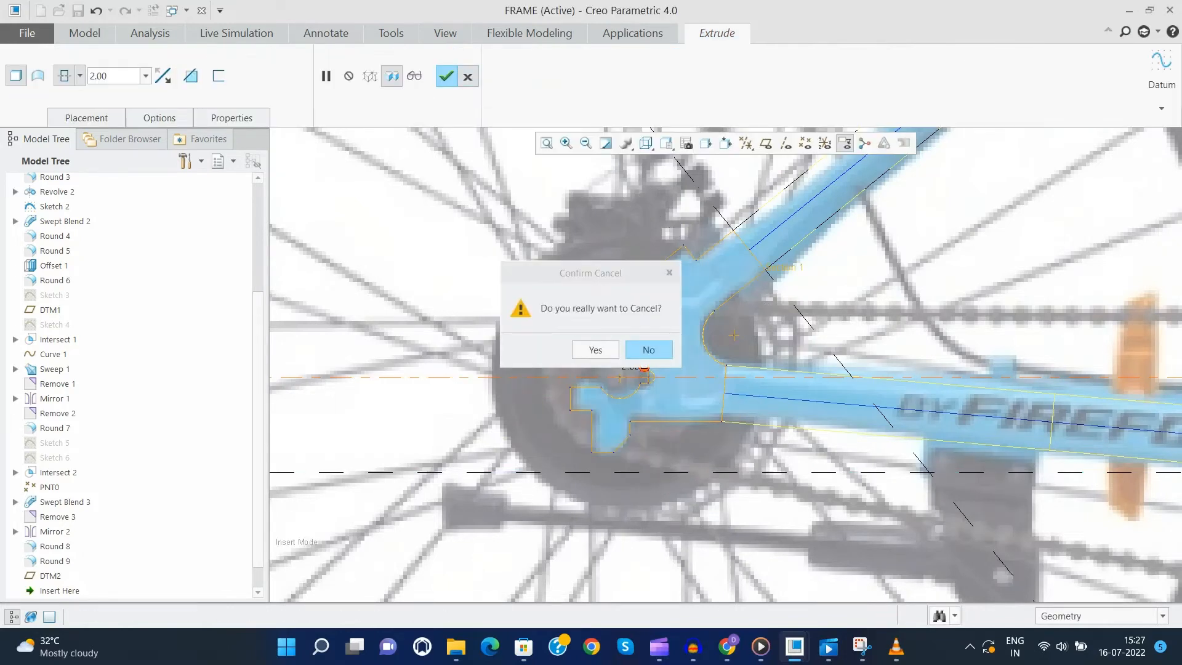
pyautogui.click(595, 350)
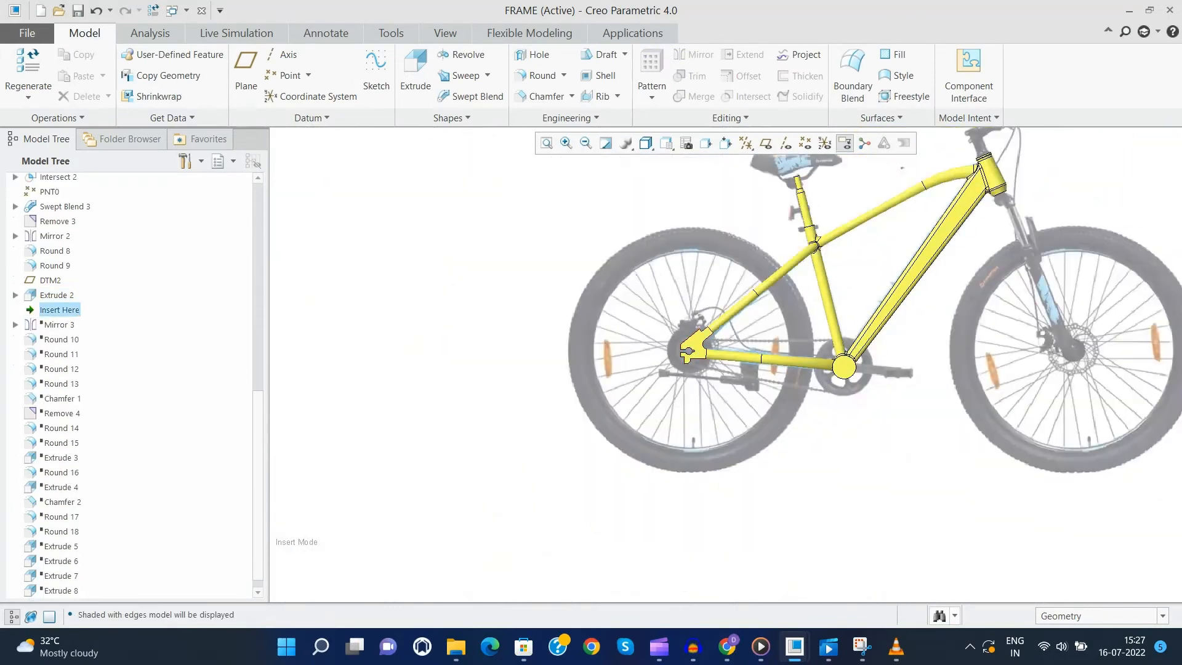
# Step: Roll the model forward to include Mirror 3 and inspect the mirrored rear dropout
pyautogui.moveTo(60, 310); pyautogui.dragTo(60, 326)
pyautogui.scroll(5, 702, 358)
pyautogui.moveTo(763, 370)
pyautogui.mouseDown(button='middle')
pyautogui.moveTo(702, 357)
pyautogui.moveTo(733, 363)
pyautogui.moveTo(817, 331)
pyautogui.moveTo(781, 354)
pyautogui.mouseUp(button='middle')
pyautogui.scroll(-5, 714, 357)
# Step: Hide the bicycle reference image behind the frame and finish the image settings
pyautogui.click(445, 33)
pyautogui.click(616, 118)
pyautogui.click(579, 137)
pyautogui.click(264, 55)
pyautogui.click(672, 66)
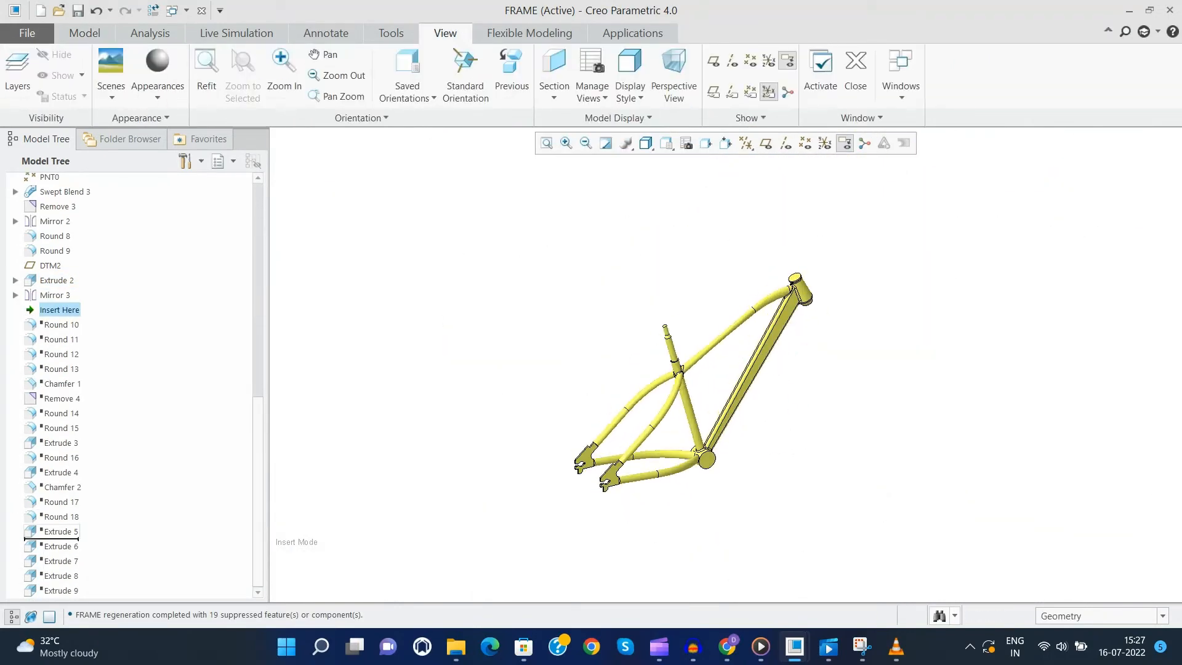
# Step: Roll the model forward in stages to include everything through Extrude 7, and inspect the bottom bracket shell
pyautogui.moveTo(60, 309); pyautogui.dragTo(60, 535)
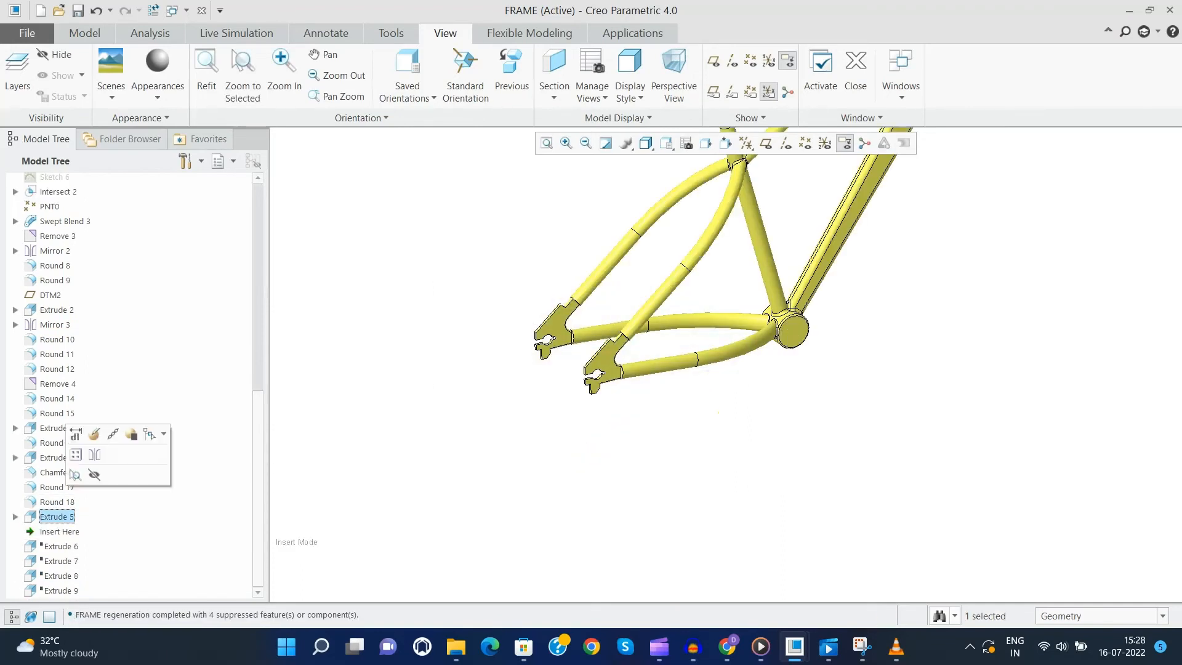
pyautogui.scroll(3, 599, 433)
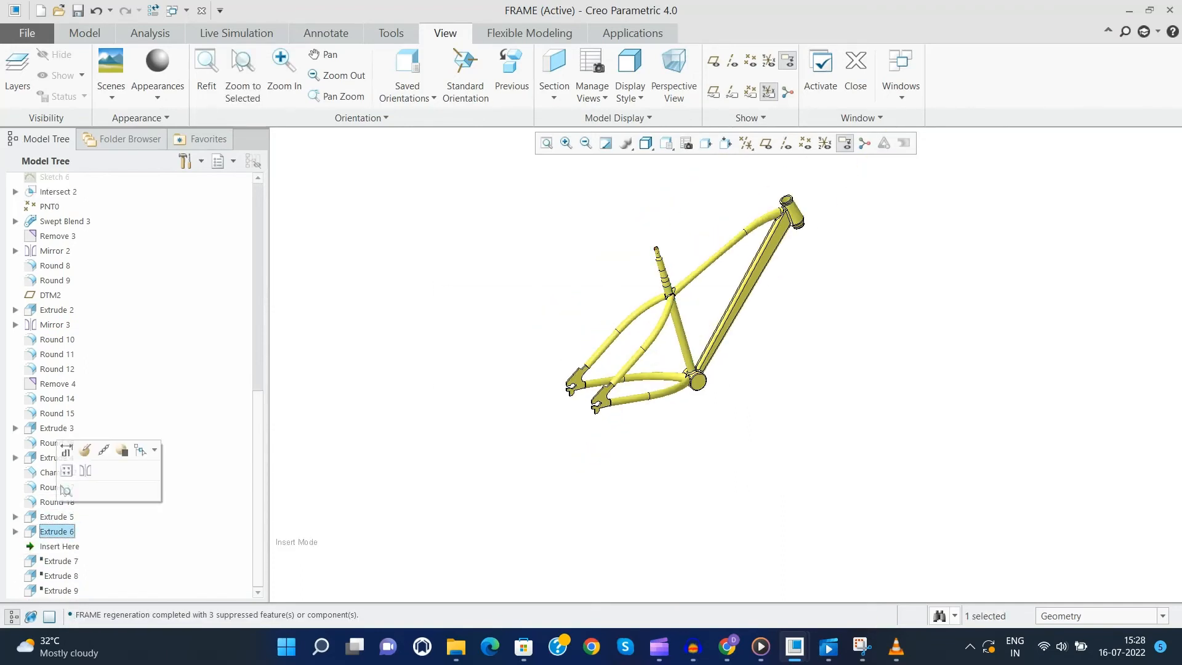
pyautogui.moveTo(59, 576); pyautogui.dragTo(58, 549)
pyautogui.scroll(-8, 688, 371)
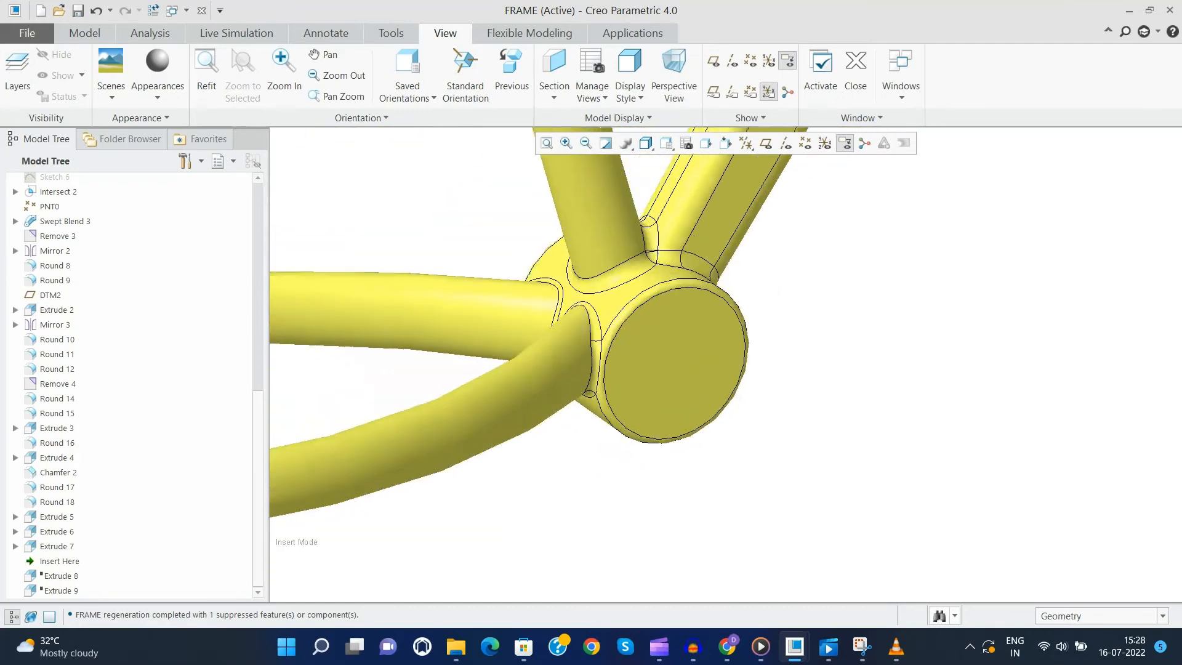
# Step: Roll the model forward to include Extrude 8 and inspect the circular cut in the bottom bracket shell
pyautogui.keyDown('shift'); pyautogui.moveTo(673, 361); pyautogui.dragTo(665, 425, button='middle'); pyautogui.keyUp('shift')
pyautogui.moveTo(60, 560); pyautogui.dragTo(60, 581)
pyautogui.doubleClick(672, 412)
pyautogui.doubleClick(831, 357)
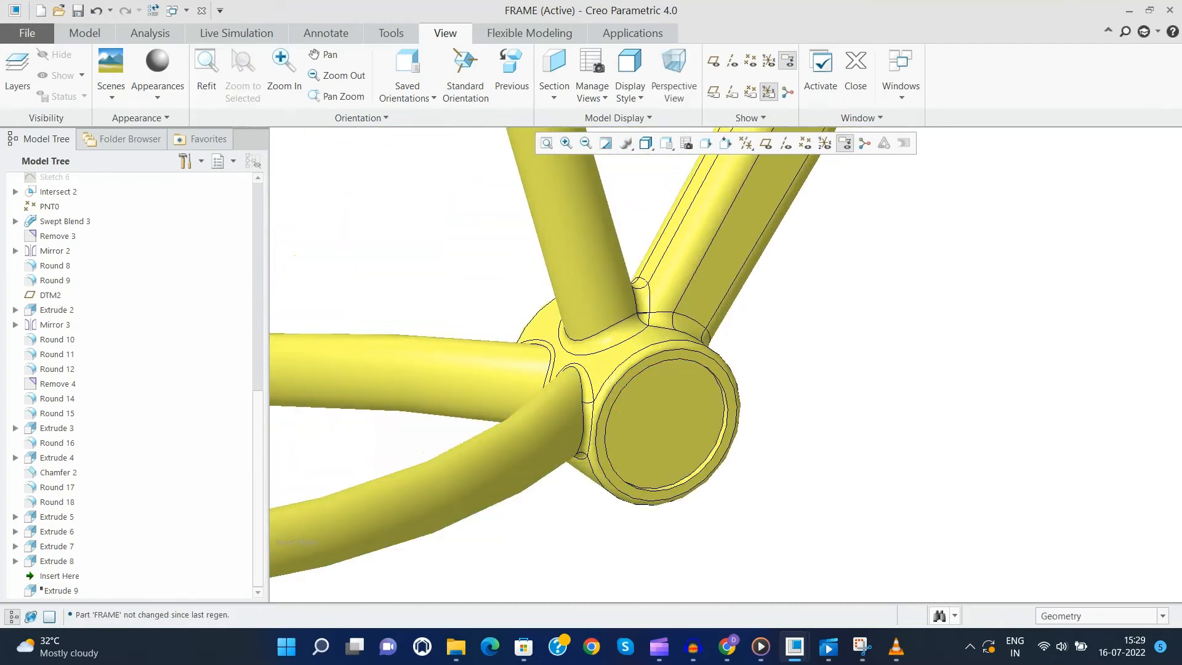
# Step: Open the definition of Extrude 8, review its circular sketch on the bottom bracket shell's end face, and accept both
pyautogui.click(677, 400)
pyautogui.click(733, 314)
pyautogui.click(86, 118)
pyautogui.click(211, 169)
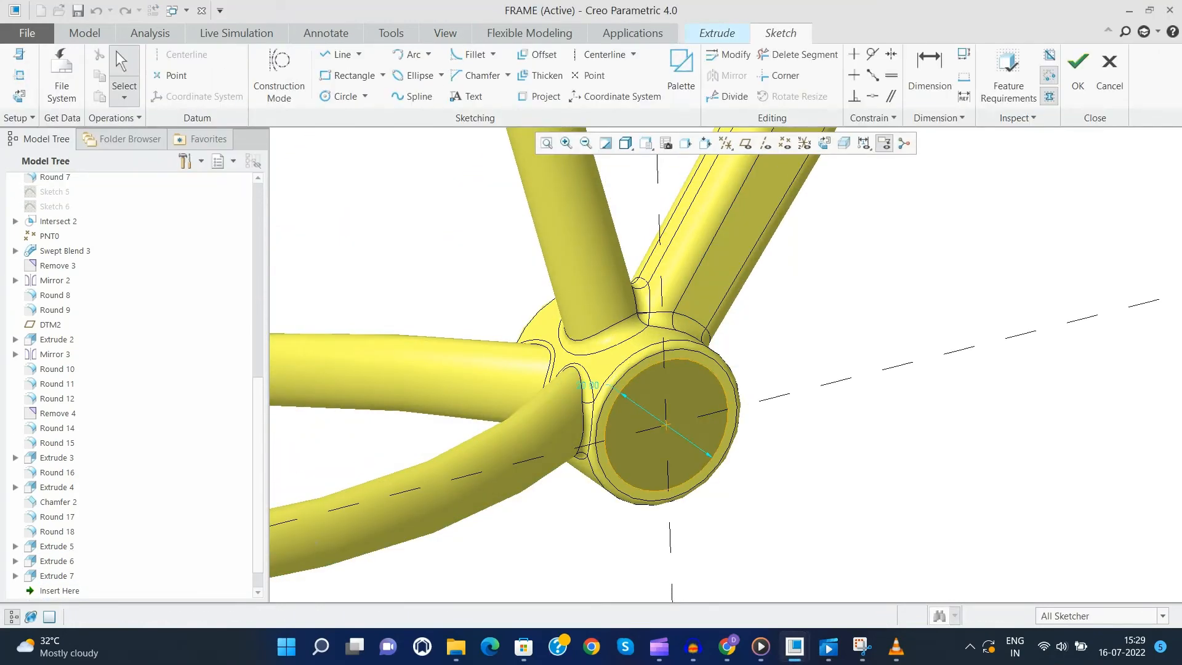
pyautogui.click(1078, 69)
pyautogui.click(468, 76)
# Step: Roll the model forward to include Extrude 9 and review its definition and circular sketch in the bottom bracket shell
pyautogui.moveTo(60, 576); pyautogui.dragTo(60, 595)
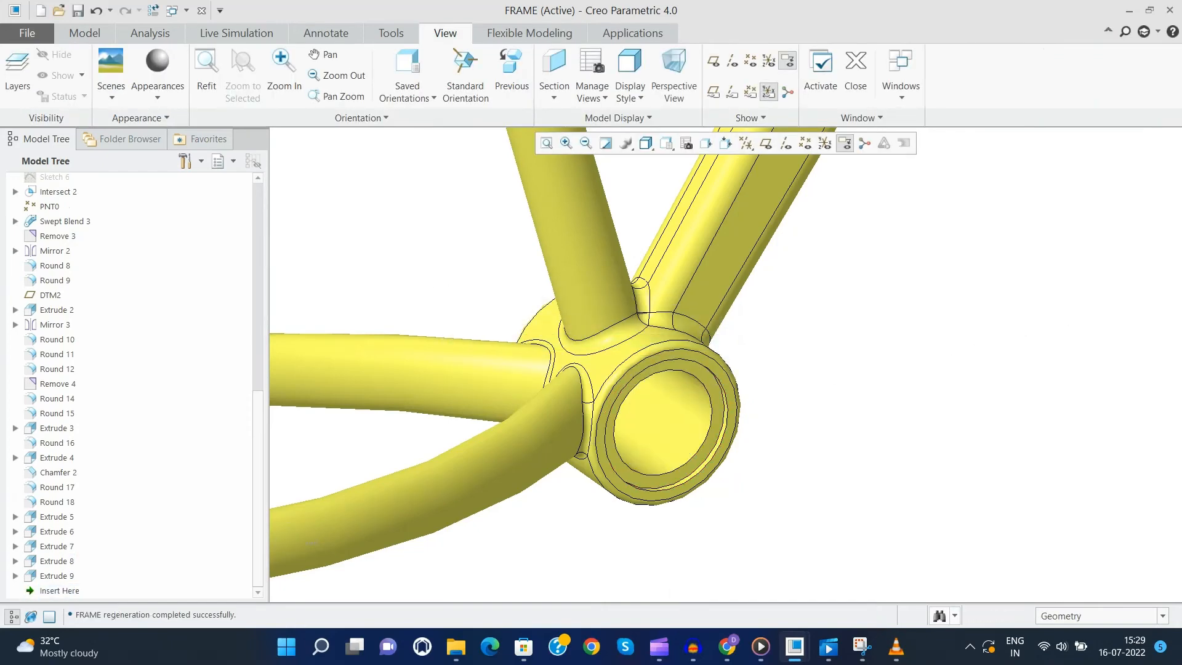
pyautogui.click(57, 575)
pyautogui.click(94, 494)
pyautogui.click(64, 142)
pyautogui.scroll(2, 687, 411)
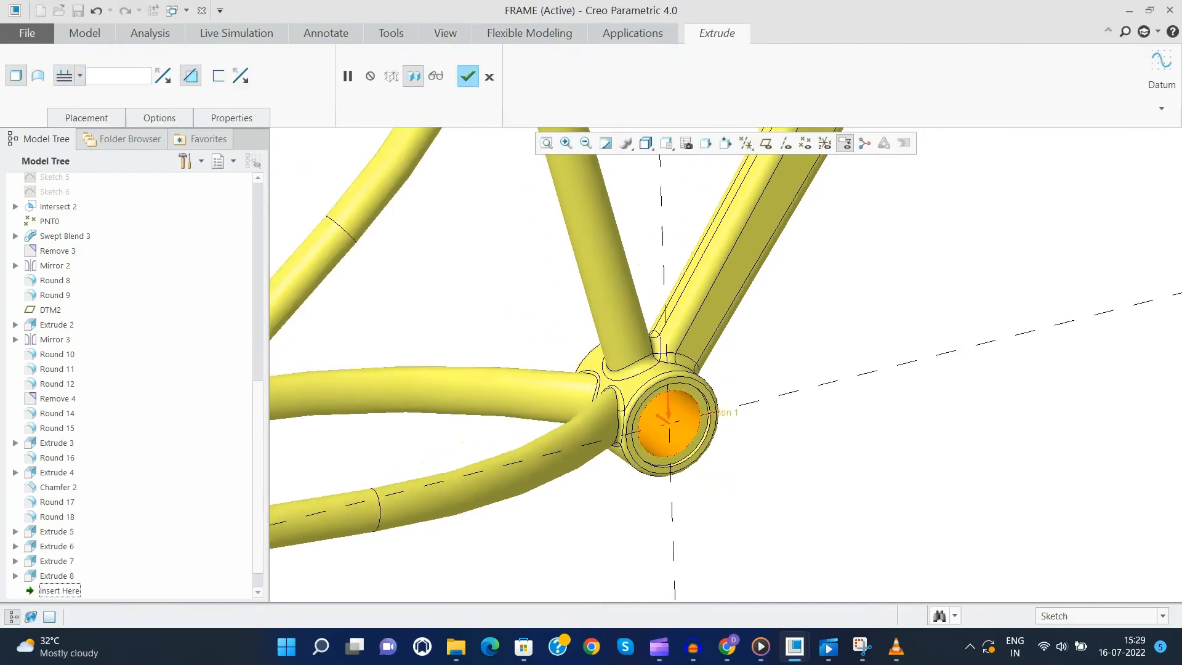
pyautogui.scroll(-1, 720, 318)
pyautogui.click(86, 118)
pyautogui.click(211, 168)
pyautogui.click(1078, 69)
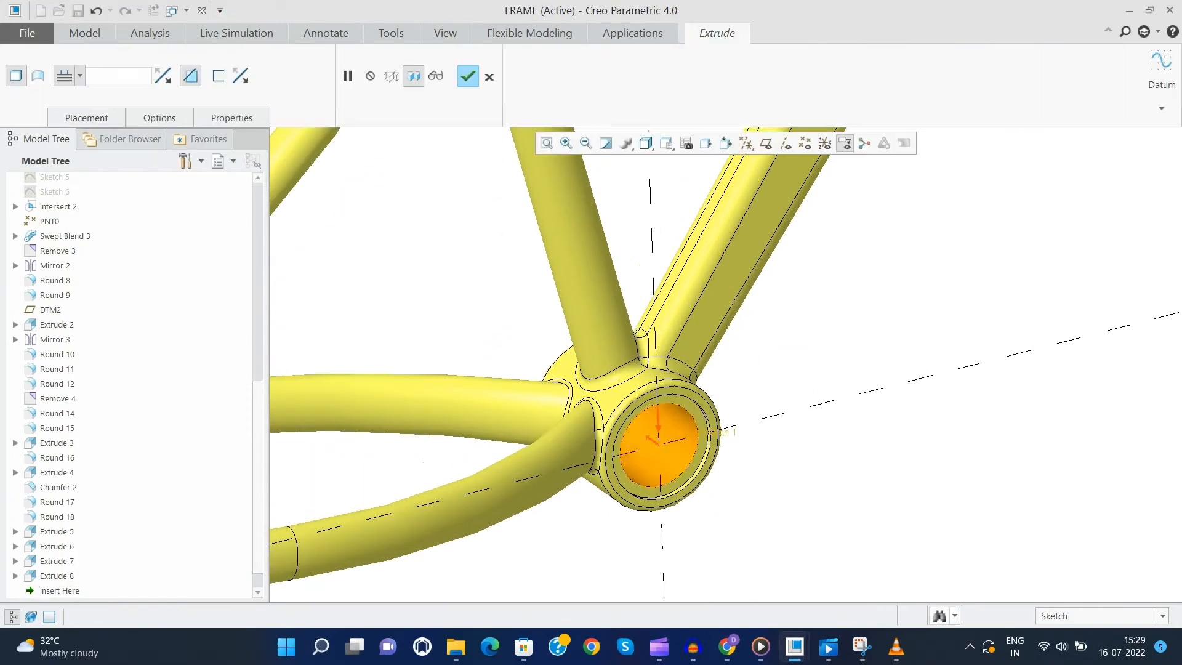
pyautogui.click(468, 76)
# Step: Mirror Extrude 8 to the opposite side of the bottom bracket shell about a datum plane
pyautogui.scroll(5, 592, 478)
pyautogui.moveTo(677, 301)
pyautogui.keyDown('shift'); pyautogui.mouseDown(button='middle')
pyautogui.moveTo(706, 373)
pyautogui.moveTo(874, 388)
pyautogui.mouseUp(button='middle'); pyautogui.keyUp('shift')
pyautogui.moveTo(715, 375); pyautogui.dragTo(733, 456, button='middle')
pyautogui.scroll(-6, 683, 548)
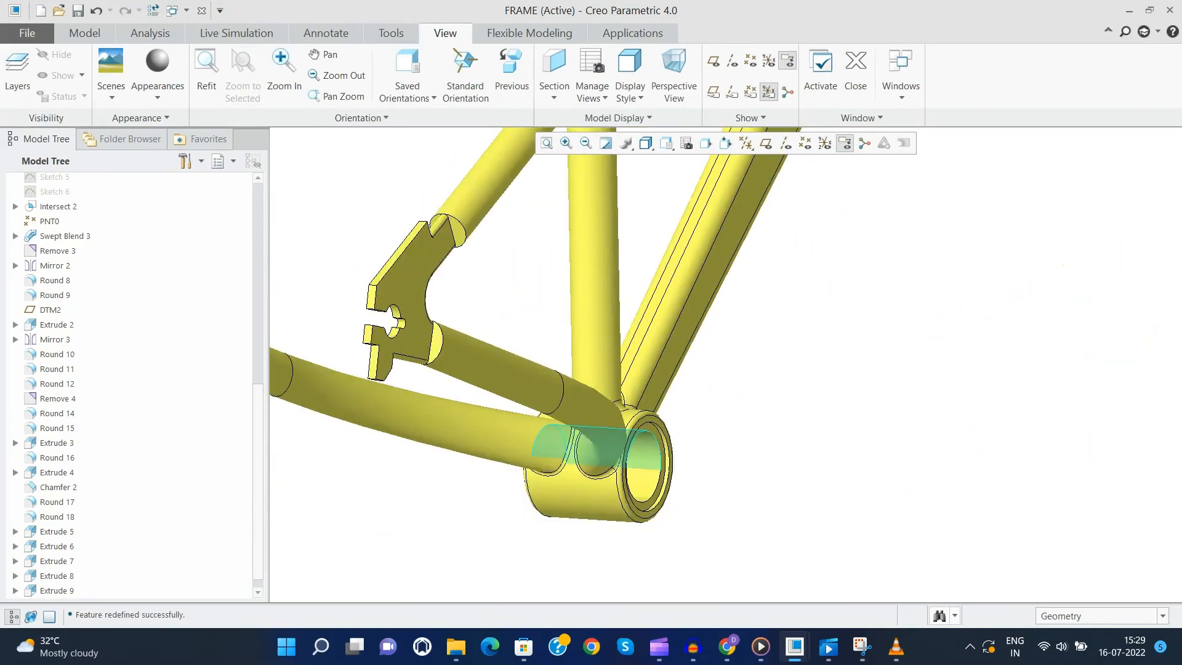
pyautogui.click(638, 457)
pyautogui.scroll(3, 634, 443)
pyautogui.moveTo(572, 394); pyautogui.dragTo(668, 381, button='middle')
pyautogui.click(84, 33)
pyautogui.scroll(4, 354, 287)
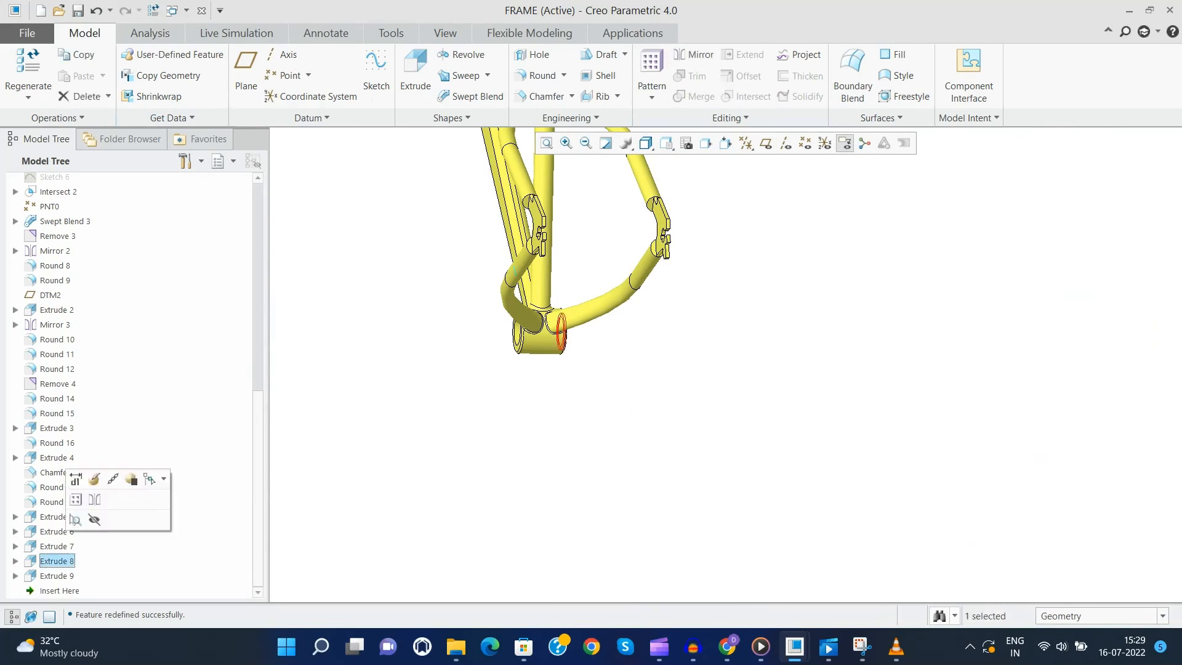
pyautogui.click(694, 55)
pyautogui.click(766, 142)
pyautogui.moveTo(554, 401); pyautogui.dragTo(763, 281, button='middle')
pyautogui.click(512, 413)
pyautogui.click(323, 76)
# Step: Hide the datum planes and inspect the whole bicycle frame
pyautogui.scroll(-3, 529, 351)
pyautogui.scroll(4, 671, 385)
pyautogui.click(672, 385)
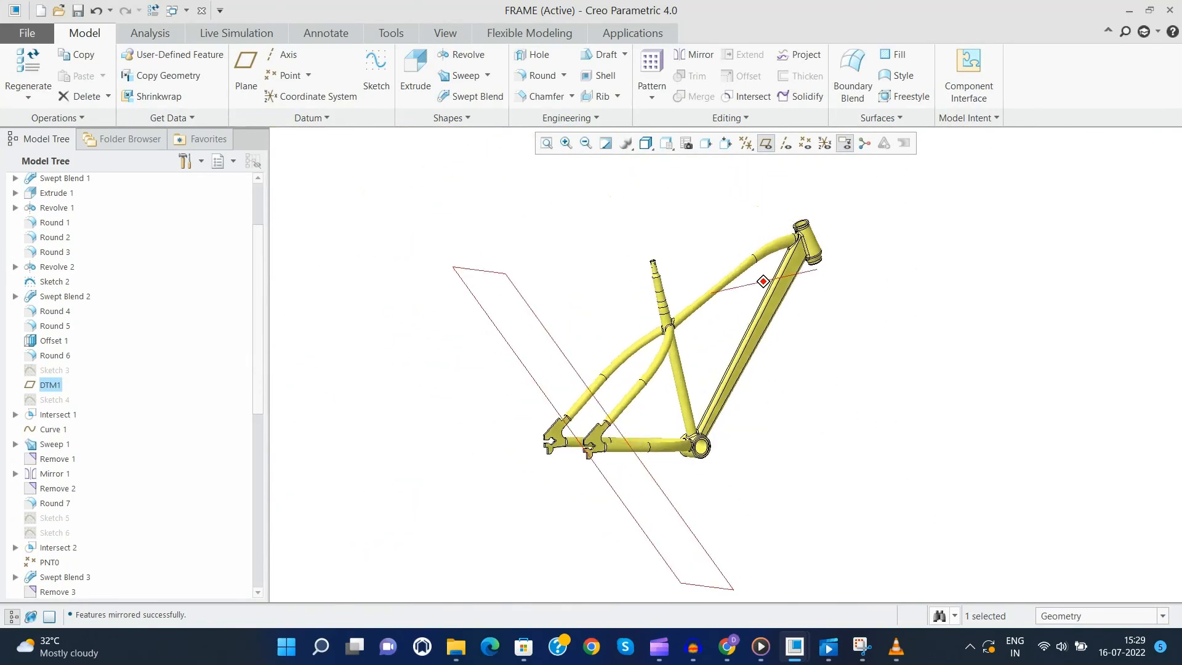
pyautogui.click(766, 143)
pyautogui.scroll(-3, 745, 240)
pyautogui.scroll(1, 801, 326)
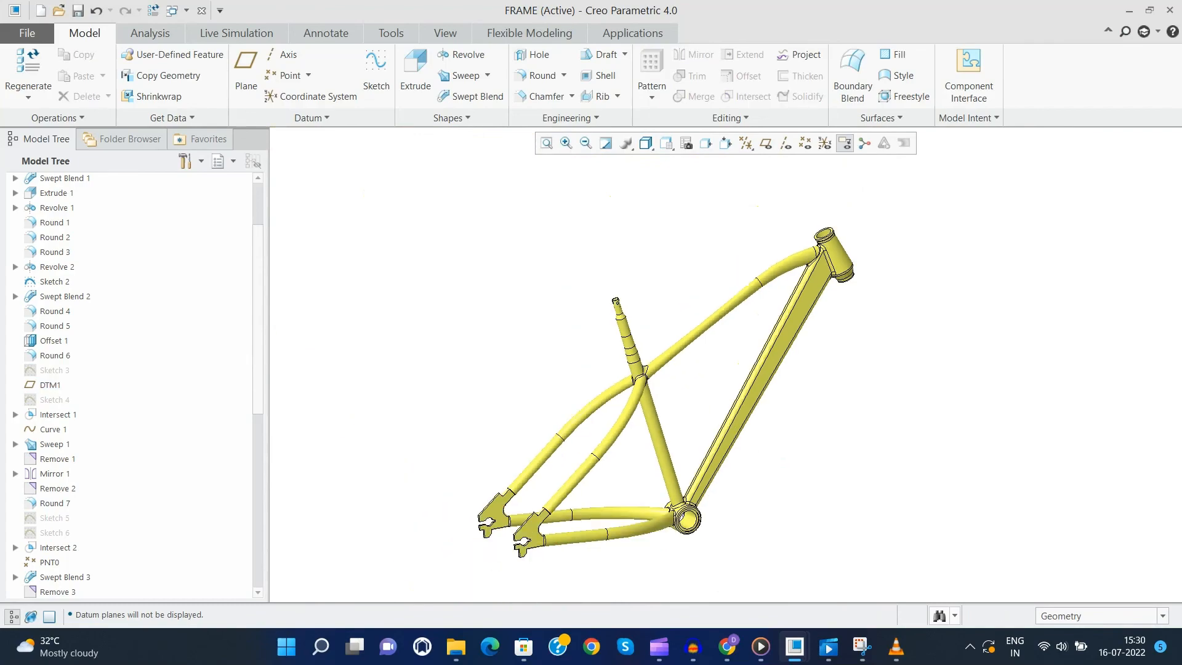